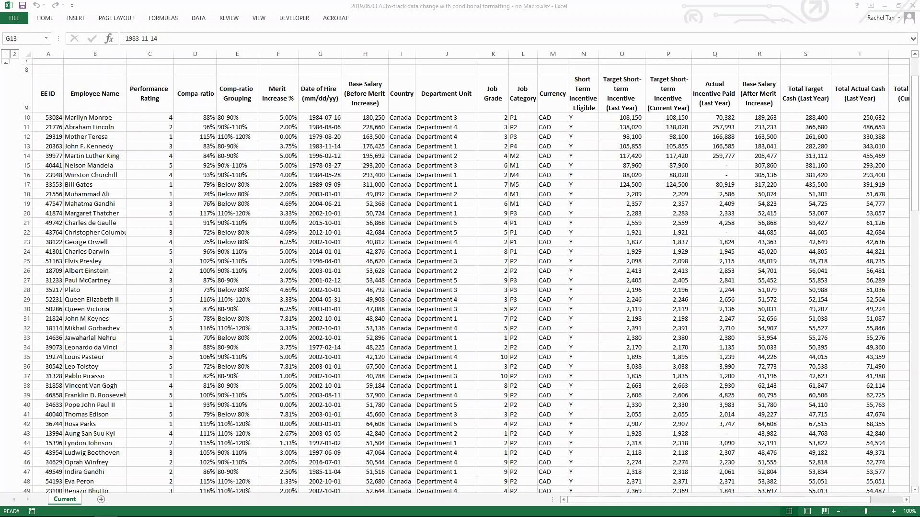
Review the employee data table's columns, from EE ID across to Target Short-term Incentive (Current Year)
{"action": "key", "text": "alt+Tab"}
{"action": "left_click", "coordinate": [237, 204]}
{"action": "left_click", "coordinate": [319, 241]}
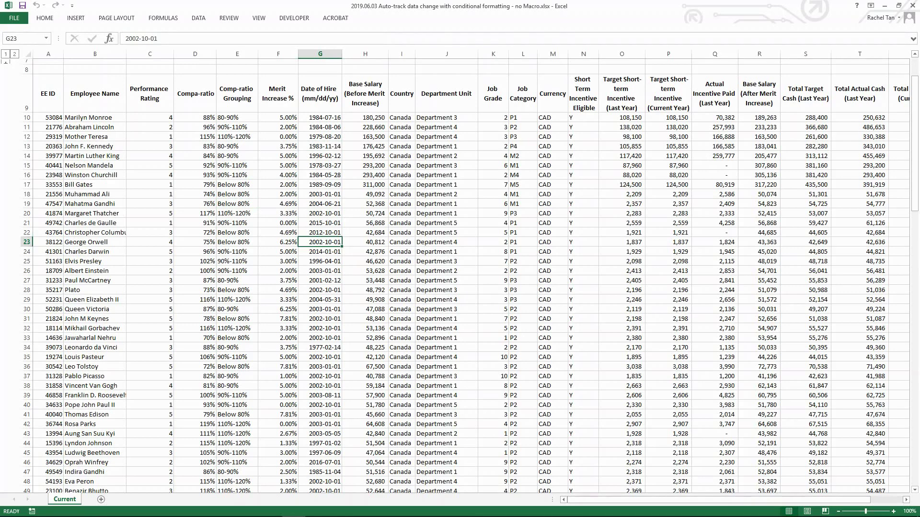
{"action": "left_click", "coordinate": [95, 146]}
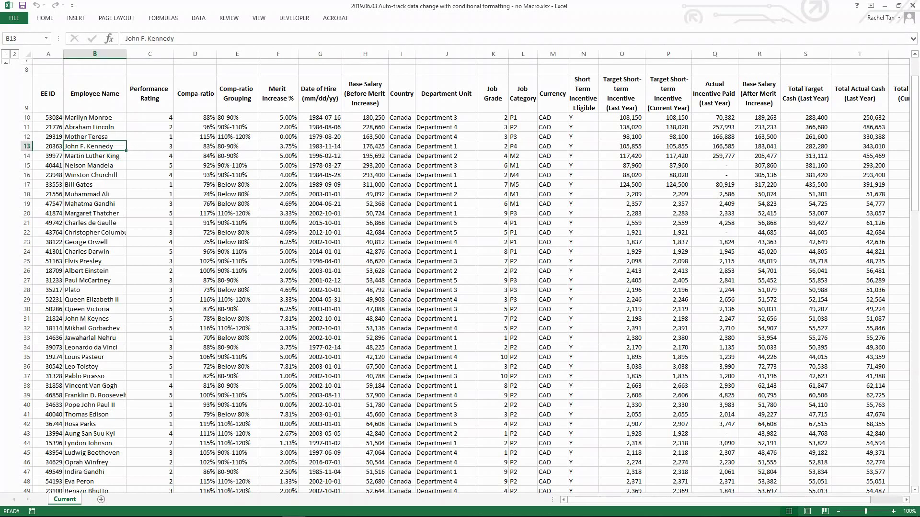
{"action": "left_click", "coordinate": [94, 117]}
{"action": "left_click", "coordinate": [48, 117]}
{"action": "left_click", "coordinate": [94, 117]}
{"action": "left_click", "coordinate": [95, 165]}
{"action": "left_click", "coordinate": [149, 136]}
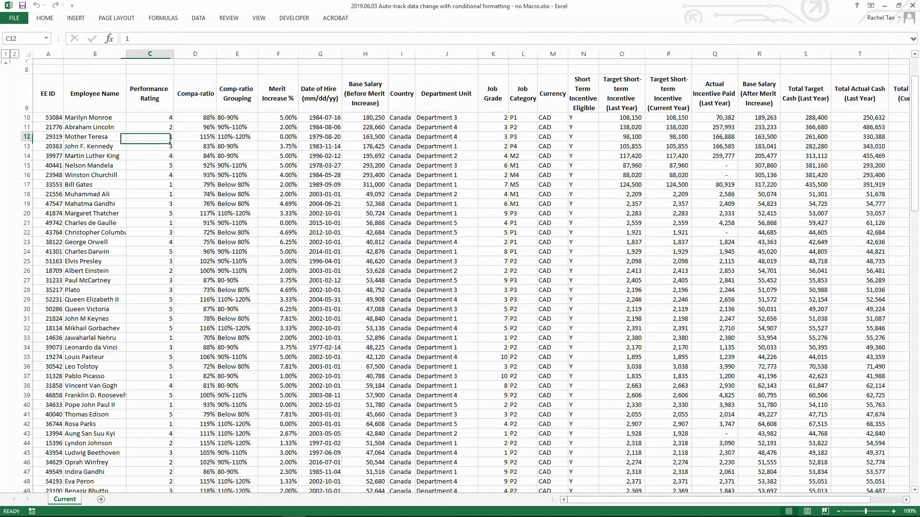
{"action": "left_click", "coordinate": [195, 127]}
{"action": "left_click", "coordinate": [237, 127]}
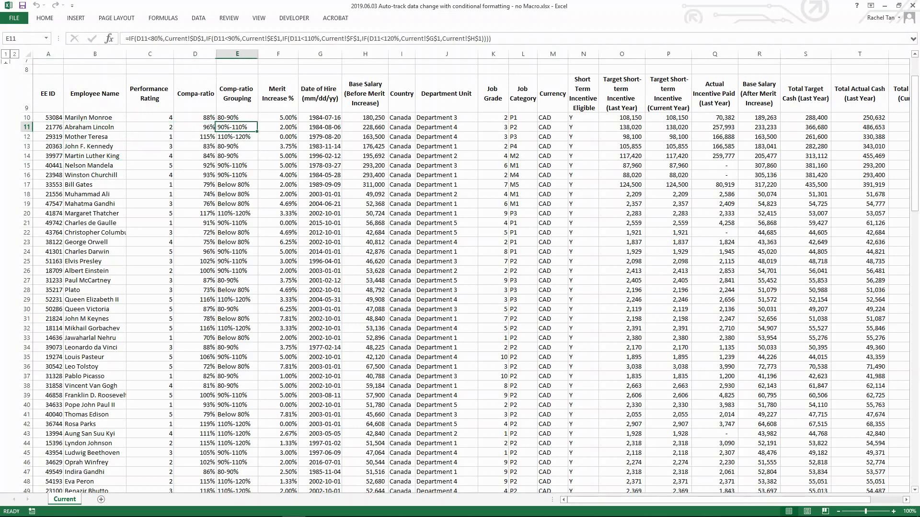
{"action": "left_click", "coordinate": [278, 127]}
{"action": "left_click", "coordinate": [320, 127]}
{"action": "left_click", "coordinate": [365, 127]}
{"action": "left_click", "coordinate": [446, 136]}
{"action": "left_click", "coordinate": [492, 137]}
{"action": "left_click", "coordinate": [552, 146]}
{"action": "left_click", "coordinate": [622, 146]}
{"action": "left_click", "coordinate": [668, 146]}
Try overwriting the Merit Increase % formula in F19 with 0%, and undo the entry
{"action": "left_click", "coordinate": [278, 223]}
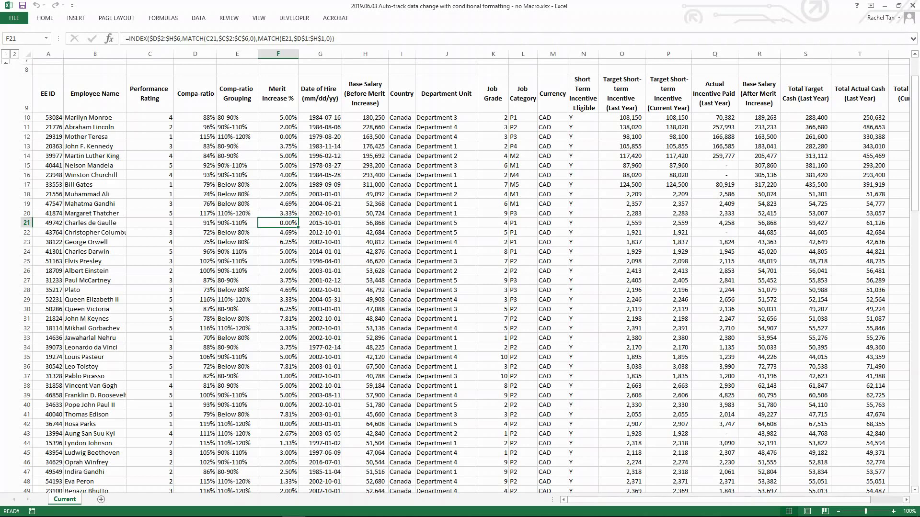
{"action": "left_click", "coordinate": [278, 203]}
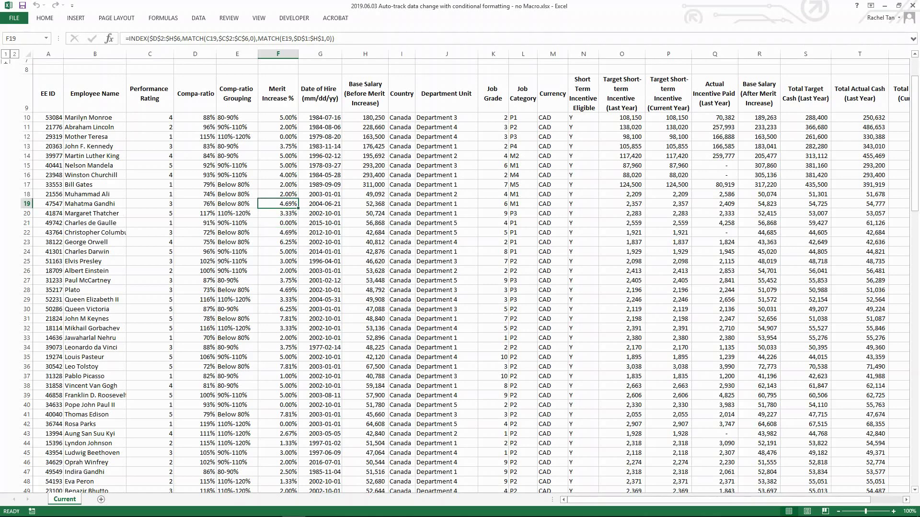
{"action": "type", "text": "0"}
{"action": "key", "text": "Return"}
{"action": "left_click", "coordinate": [278, 204]}
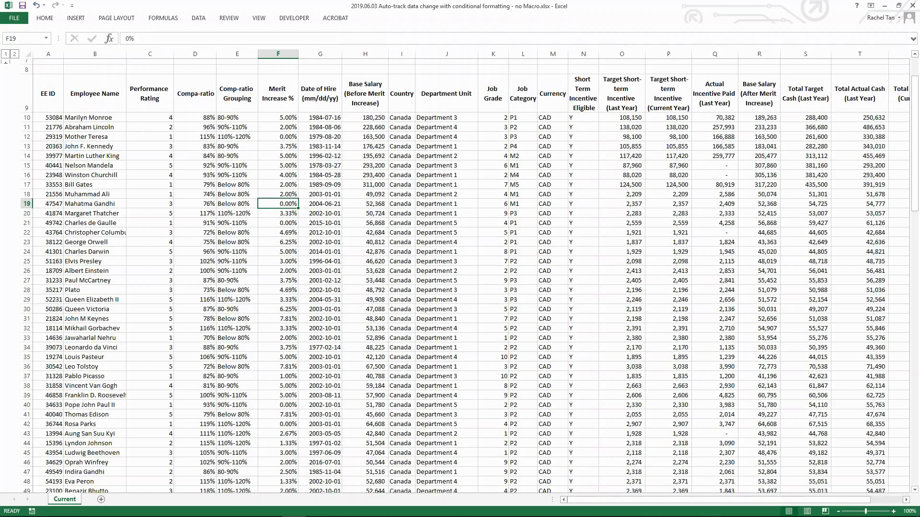
{"action": "key", "text": "ctrl+z"}
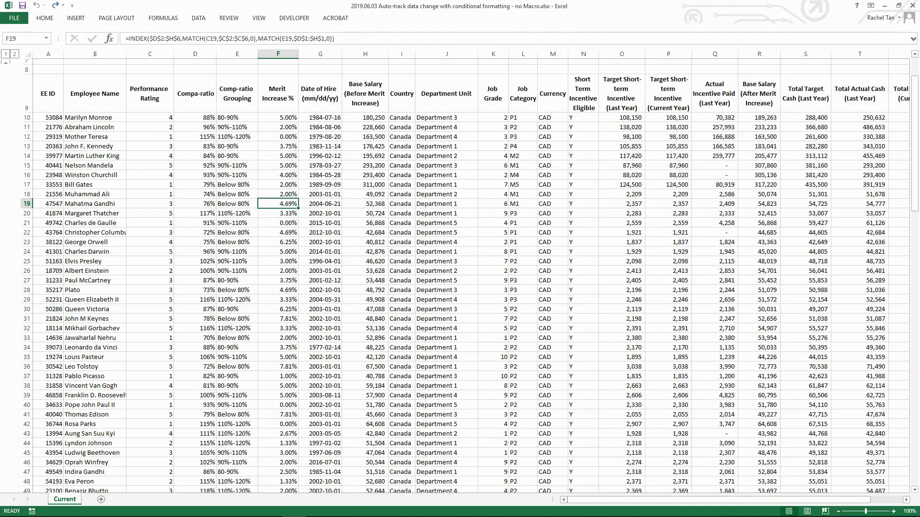
{"action": "left_click", "coordinate": [277, 242]}
{"action": "left_click", "coordinate": [150, 242]}
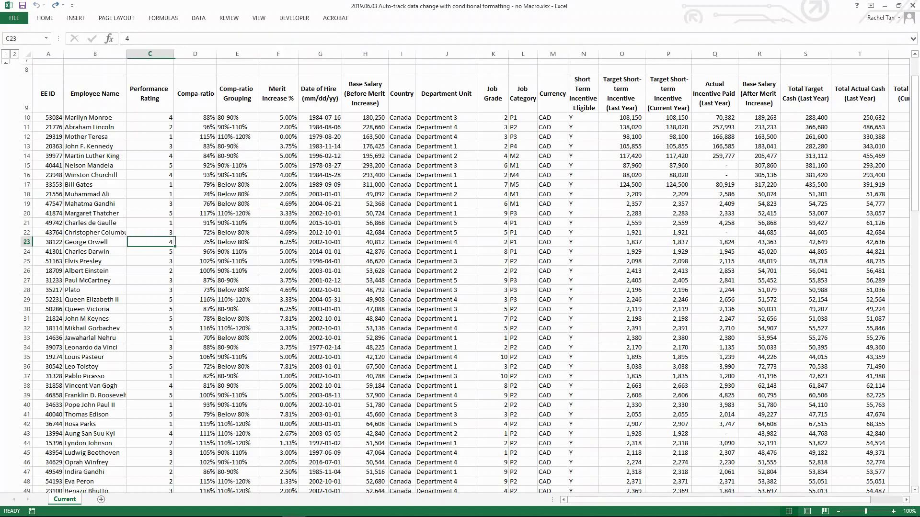
{"action": "left_click", "coordinate": [95, 223]}
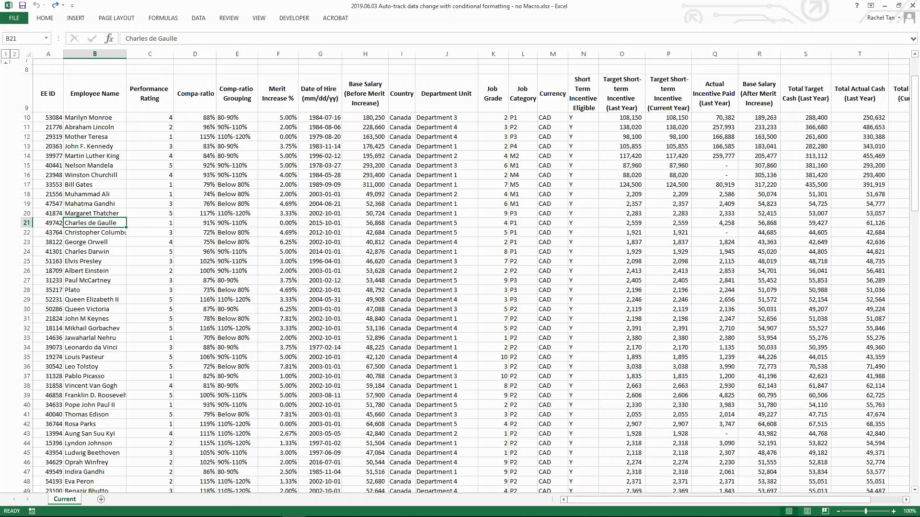
Create a copy of the Current sheet at the end of the same workbook
{"action": "right_click", "coordinate": [71, 499]}
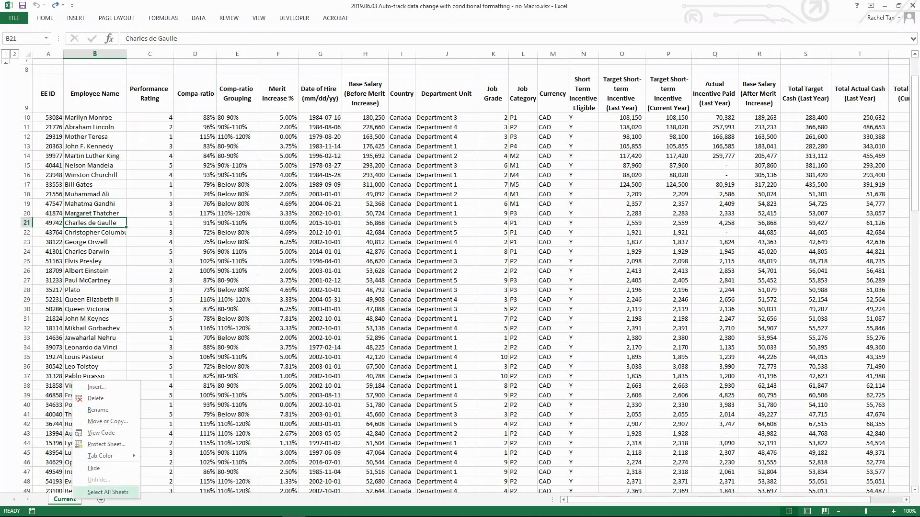
{"action": "left_click", "coordinate": [95, 421]}
{"action": "left_click", "coordinate": [28, 408]}
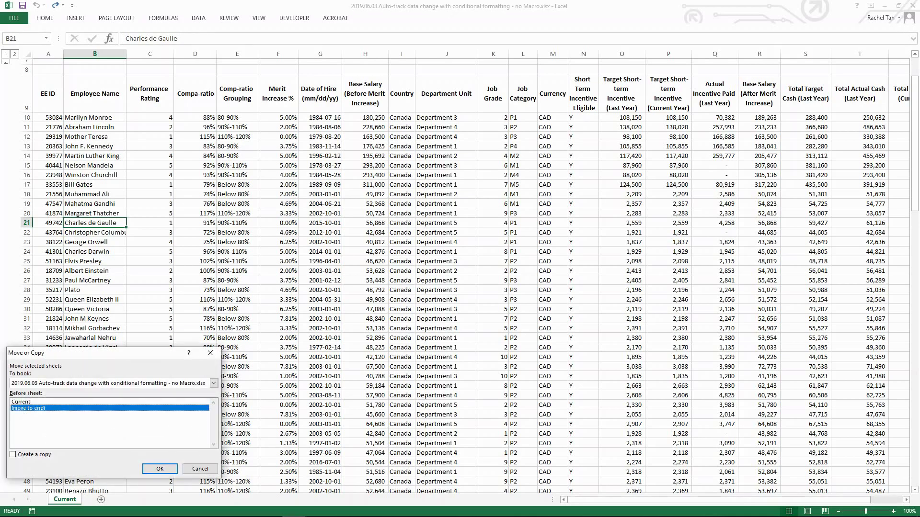
{"action": "left_click", "coordinate": [13, 455]}
{"action": "left_click", "coordinate": [159, 468]}
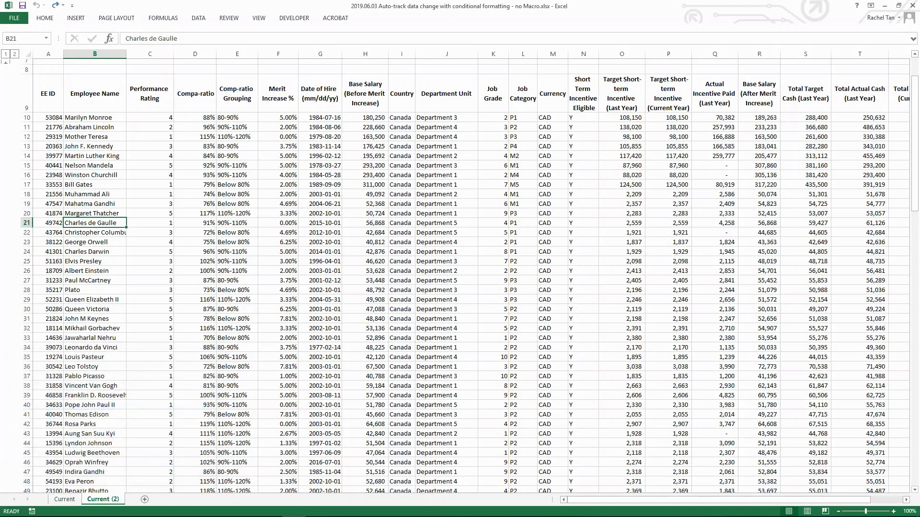
Rename the copied sheet as Original
{"action": "double_click", "coordinate": [102, 499]}
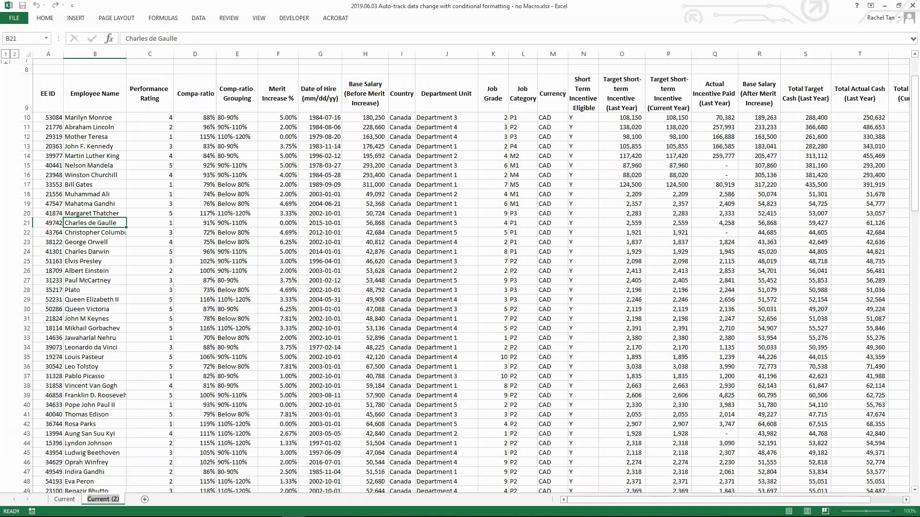
{"action": "type", "text": "Original"}
{"action": "key", "text": "Return"}
Return from the Original sheet to the Current sheet
{"action": "left_click", "coordinate": [150, 453]}
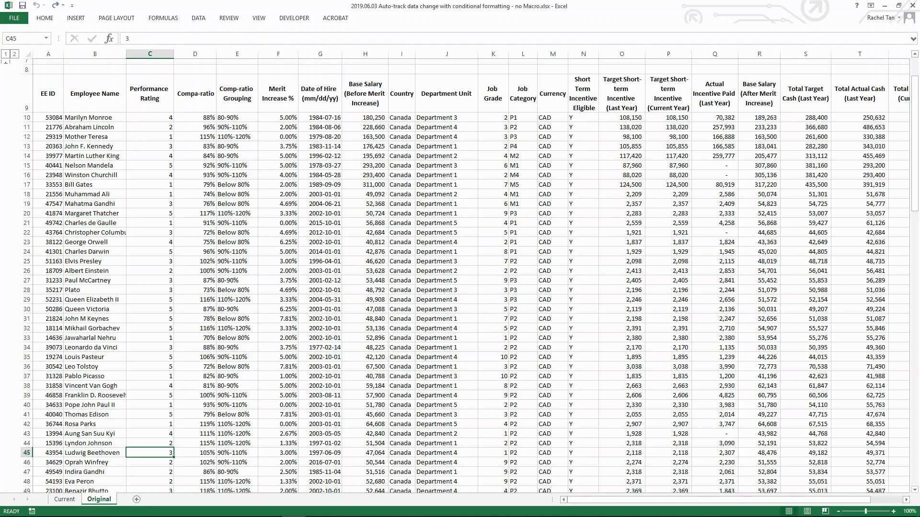
{"action": "left_click", "coordinate": [446, 271]}
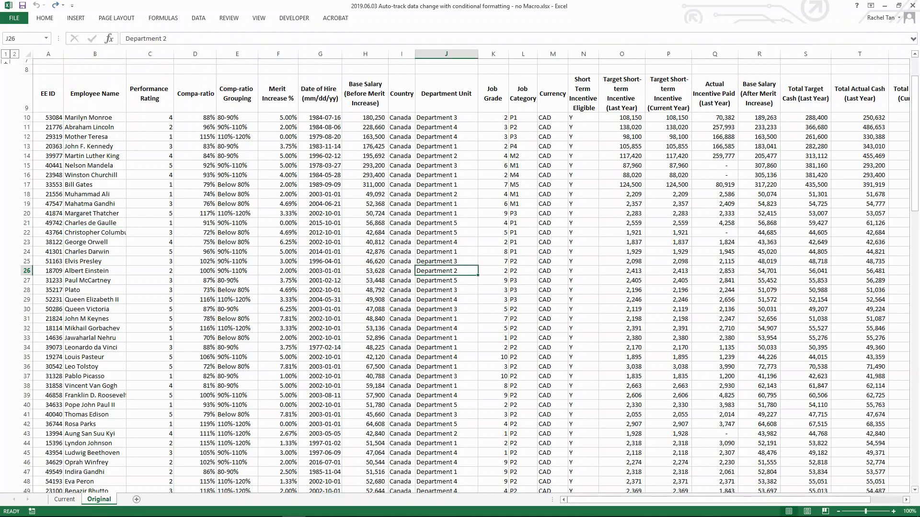
{"action": "left_click", "coordinate": [320, 213]}
{"action": "key", "text": "ctrl+Page_Up"}
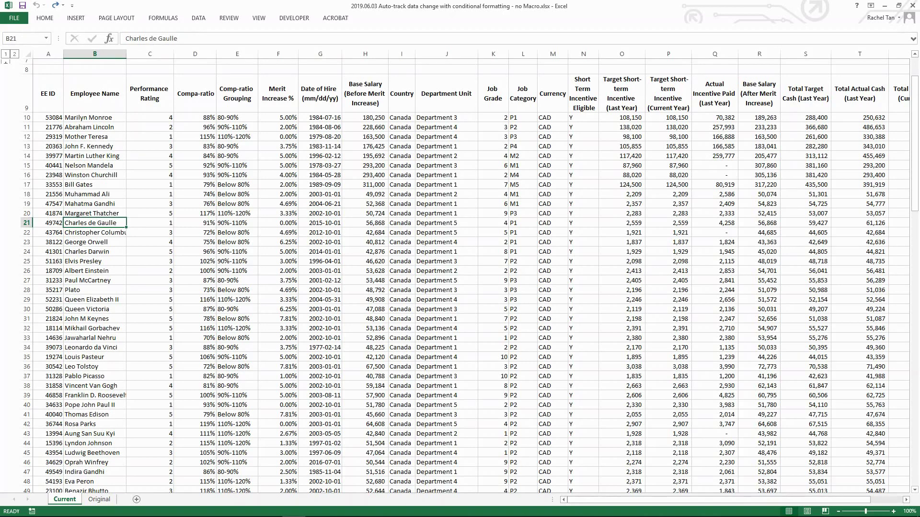
Check the extent of the employee data on the Current sheet, starting at cell A10
{"action": "left_click", "coordinate": [48, 118]}
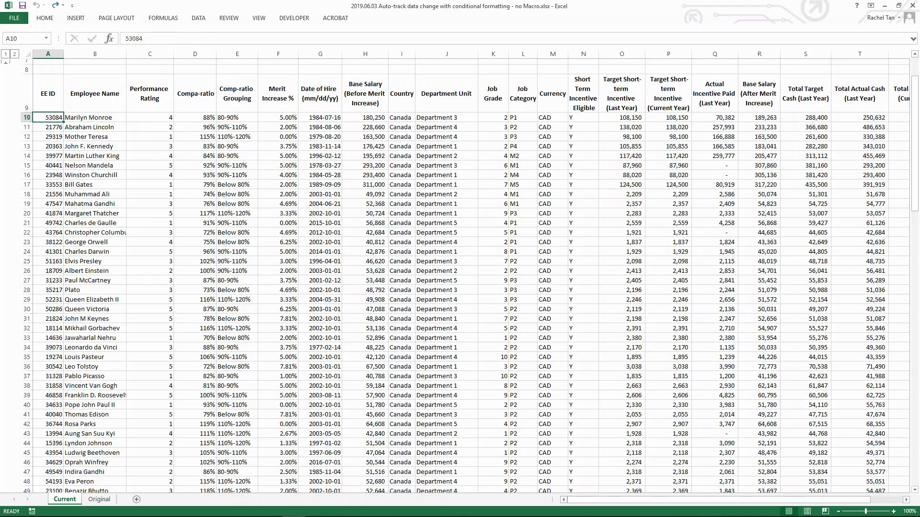
{"action": "left_click_drag", "start_coordinate": [48, 117], "coordinate": [890, 486]}
{"action": "scroll", "coordinate": [891, 486], "scroll_direction": "up", "scroll_amount": 2}
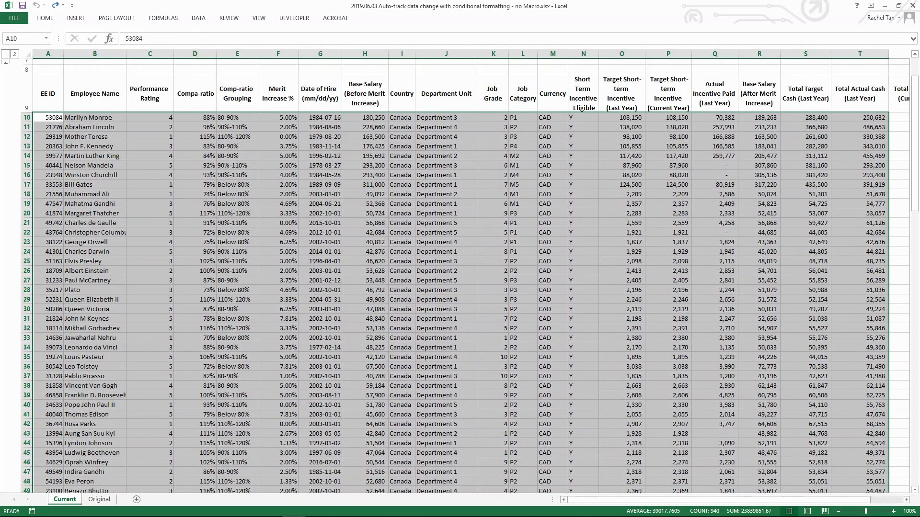
{"action": "left_click", "coordinate": [48, 117]}
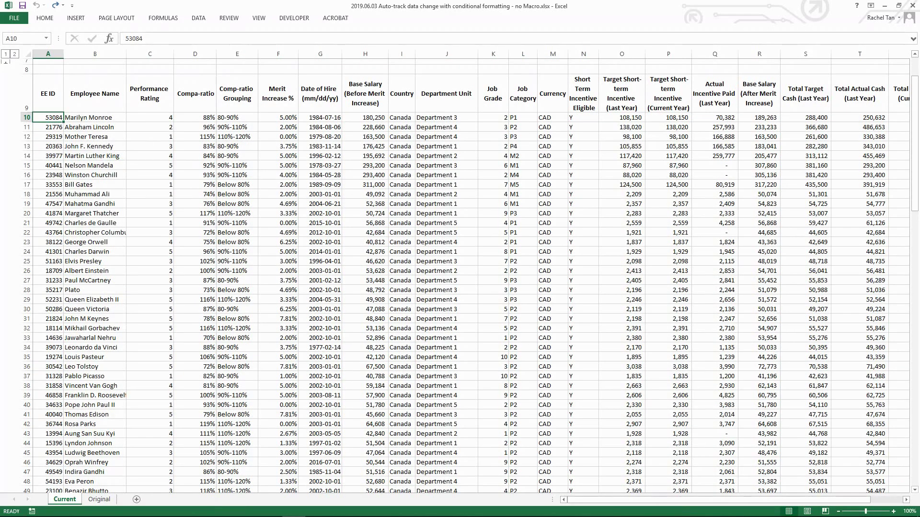
{"action": "left_click", "coordinate": [94, 204]}
{"action": "left_click", "coordinate": [149, 203]}
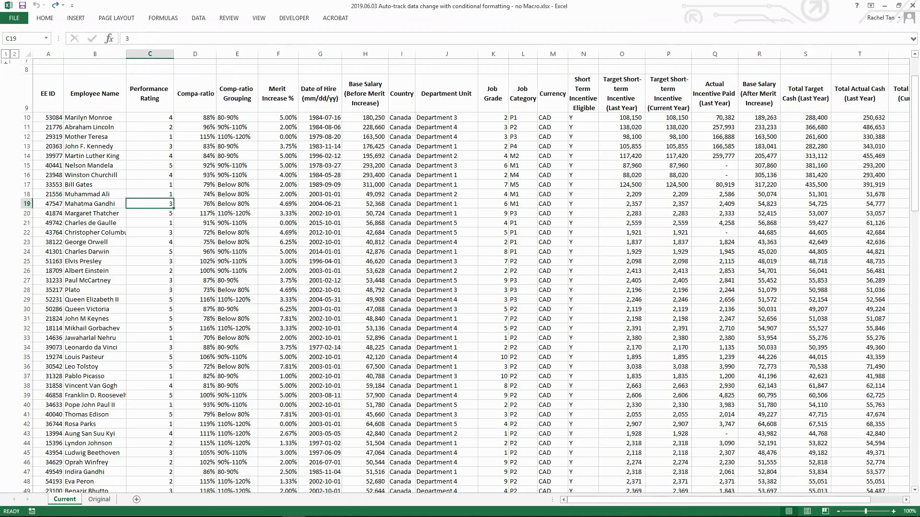
{"action": "left_click", "coordinate": [150, 146]}
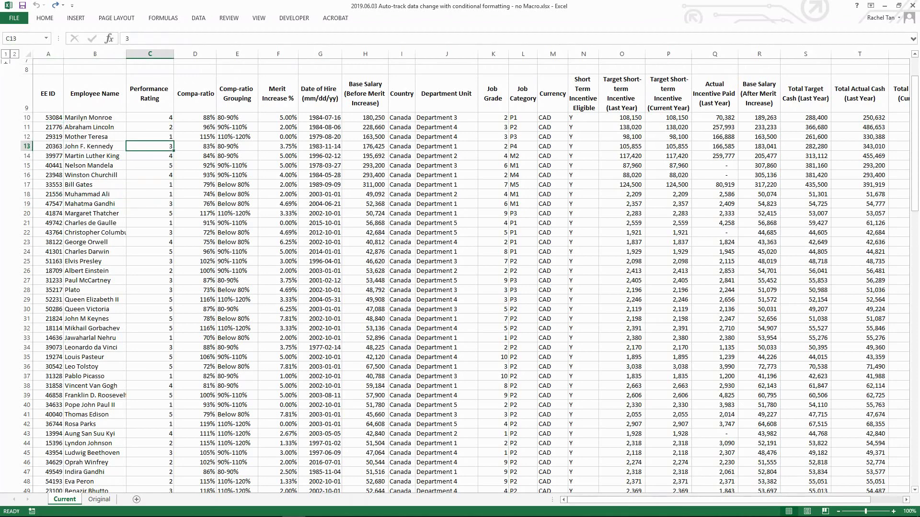
Try replacing the employee name in B17 with 222, and undo the entry
{"action": "left_click", "coordinate": [95, 185]}
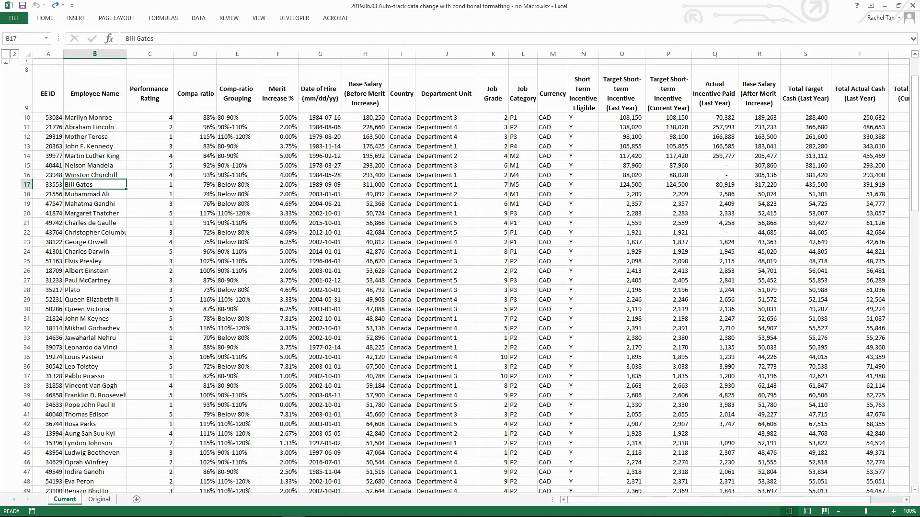
{"action": "type", "text": "222"}
{"action": "key", "text": "Tab"}
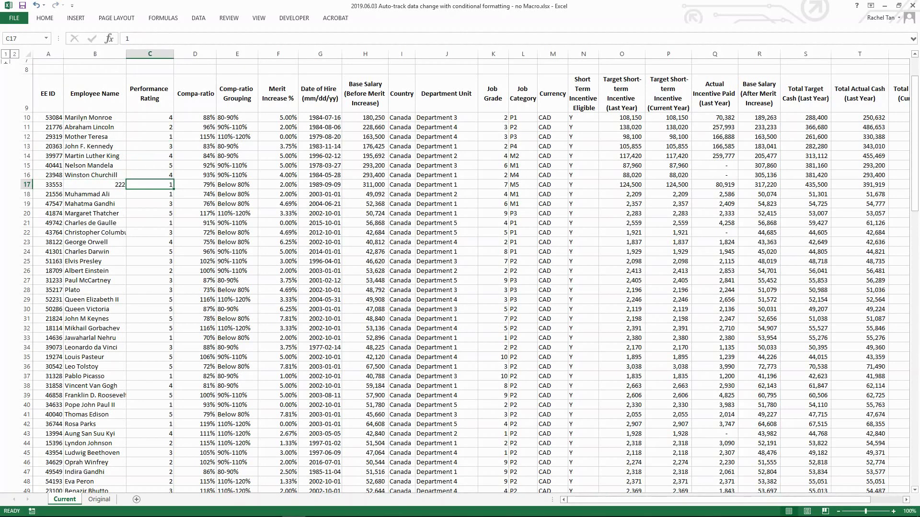
{"action": "key", "text": "ctrl+z"}
{"action": "left_click", "coordinate": [94, 194]}
Start a new conditional formatting rule for cell A10 that uses a formula to determine which cells to format
{"action": "left_click", "coordinate": [48, 118]}
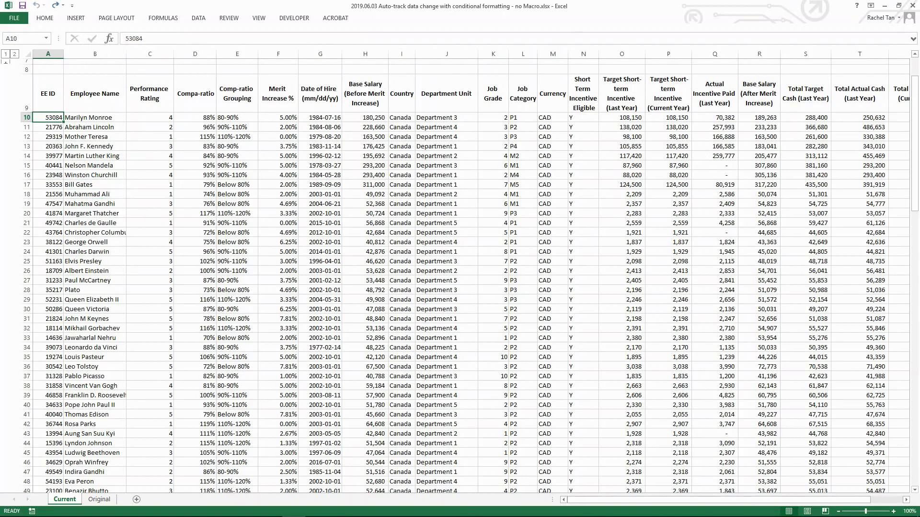
{"action": "left_click", "coordinate": [44, 17]}
{"action": "left_click", "coordinate": [387, 43]}
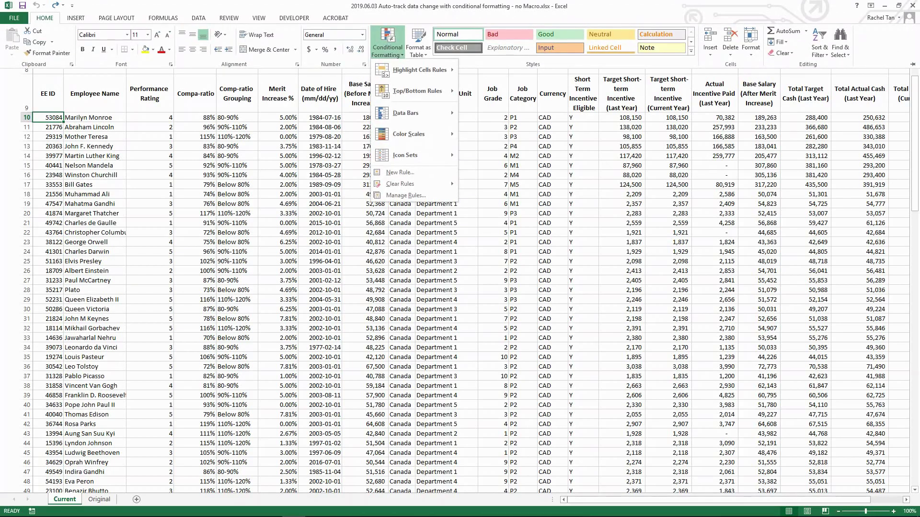
{"action": "left_click", "coordinate": [400, 172]}
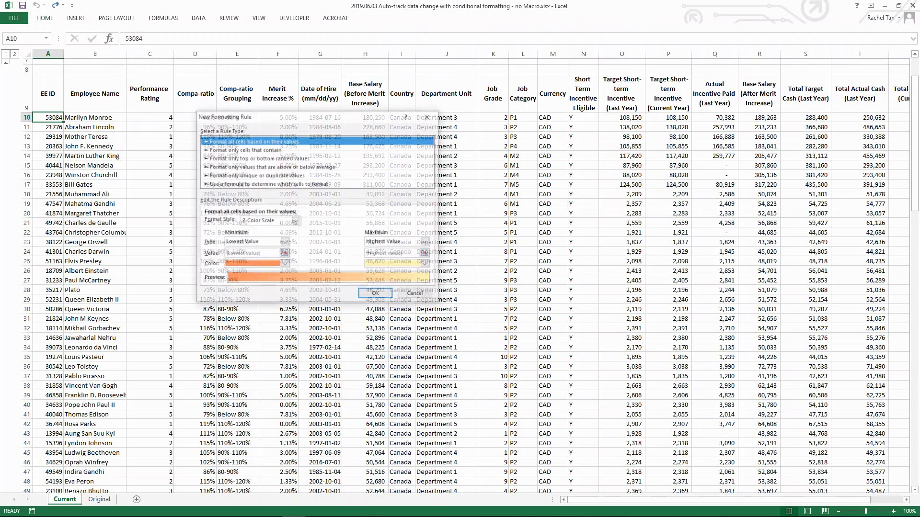
{"action": "left_click", "coordinate": [268, 184]}
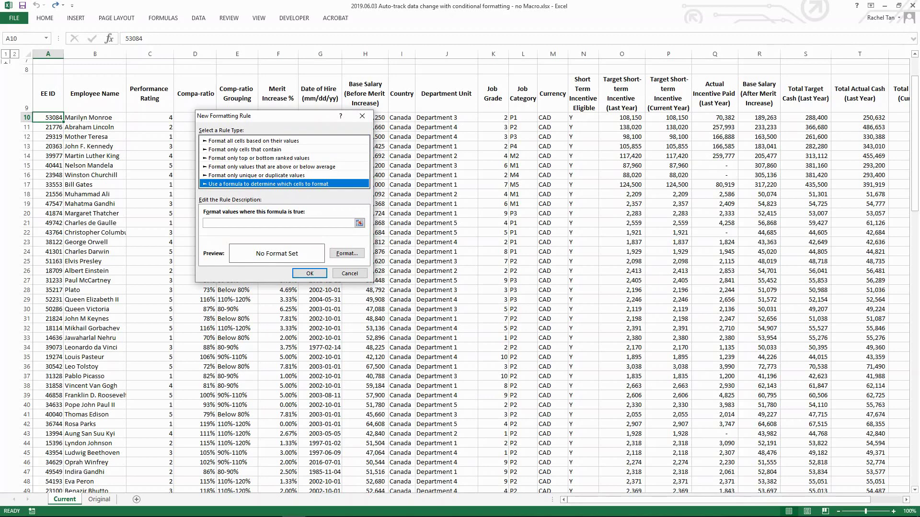
Enter a rule formula testing whether A10 equals A10 on the Original sheet, using a relative reference and comparing the result with false
{"action": "left_click", "coordinate": [205, 223]}
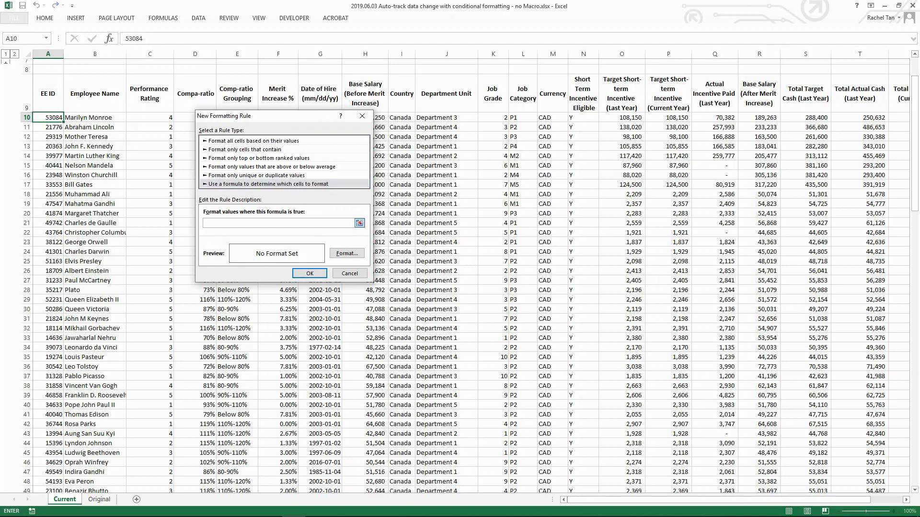
{"action": "type", "text": "=a10="}
{"action": "left_click", "coordinate": [99, 499]}
{"action": "left_click", "coordinate": [99, 499]}
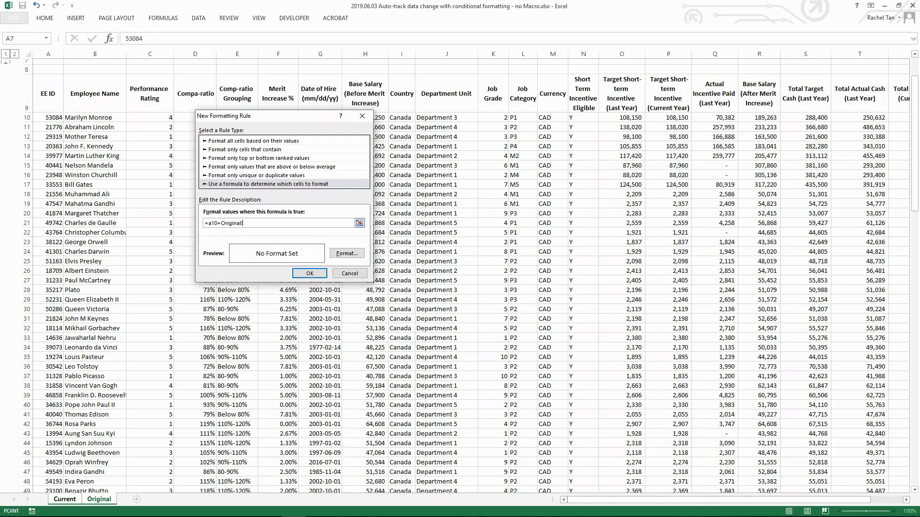
{"action": "left_click", "coordinate": [48, 118]}
{"action": "left_click", "coordinate": [244, 223]}
{"action": "key", "text": "BackSpace"}
{"action": "key", "text": "Delete"}
{"action": "type", "text": "alse"}
Give the rule's format a yellow fill and bold red font, and confirm the new formatting rule for A10
{"action": "left_click", "coordinate": [347, 253]}
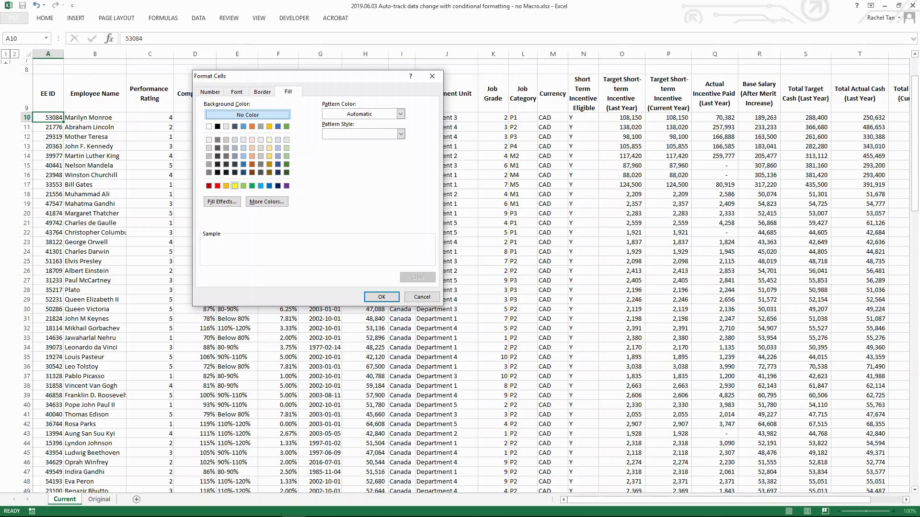
{"action": "left_click", "coordinate": [234, 186]}
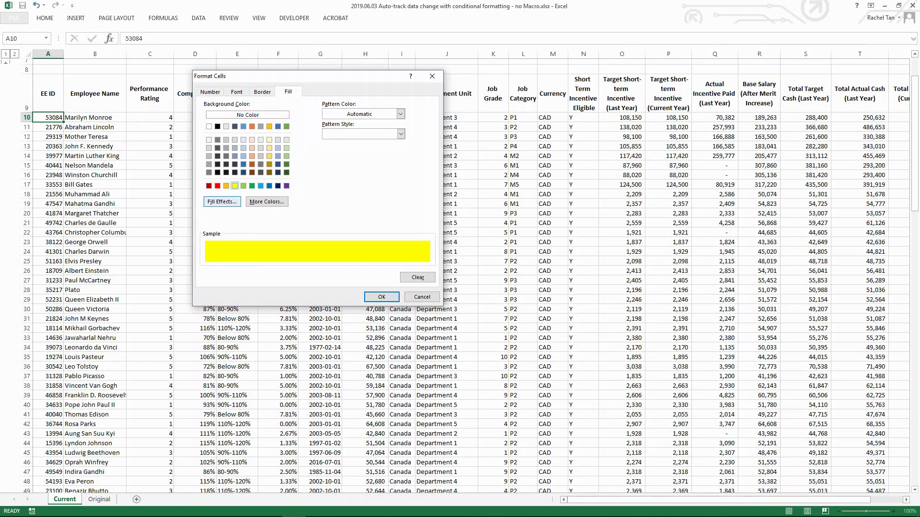
{"action": "left_click", "coordinate": [236, 92]}
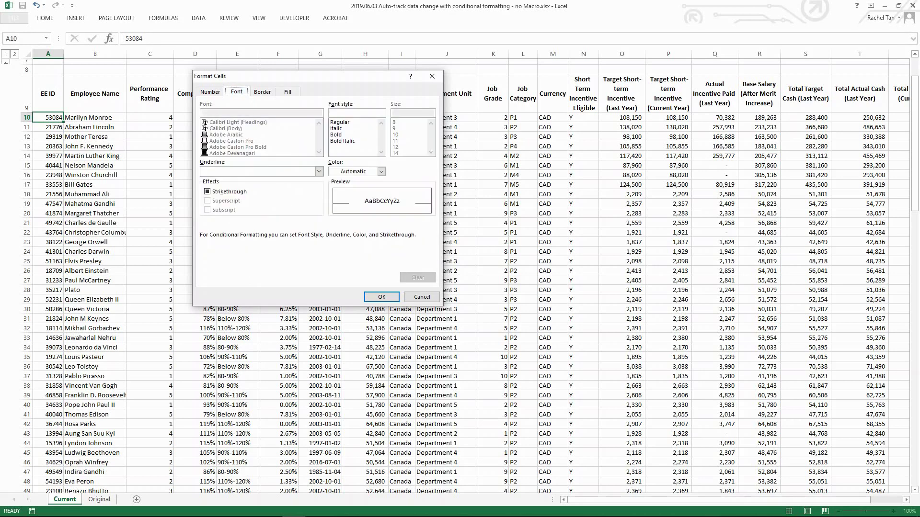
{"action": "key", "text": "alt+c"}
{"action": "key", "text": "alt+Down"}
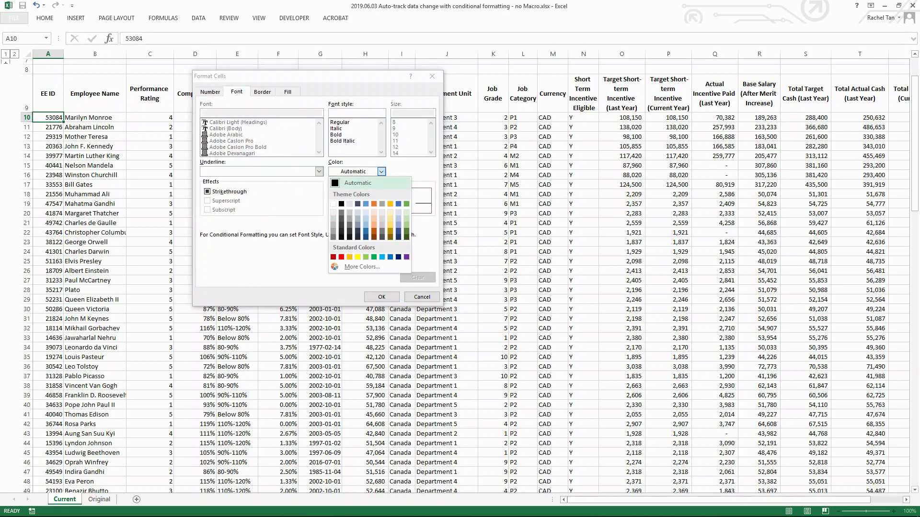
{"action": "left_click", "coordinate": [341, 257]}
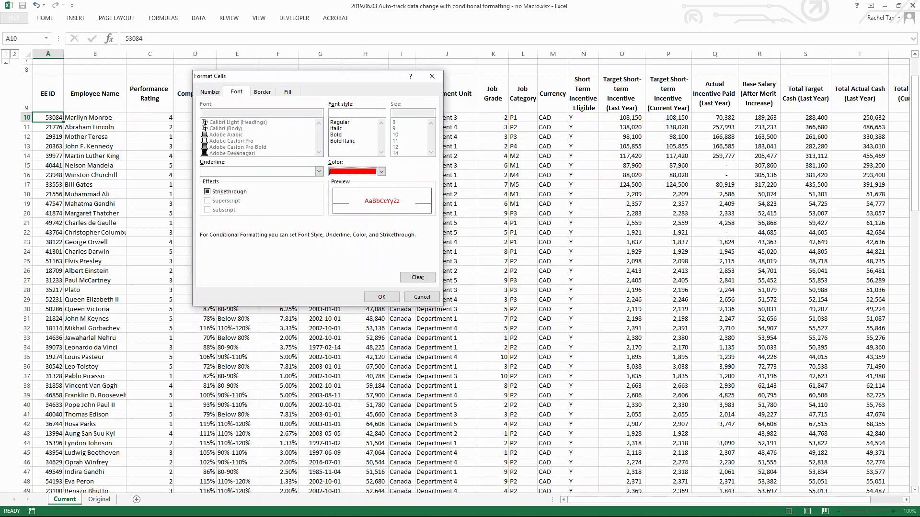
{"action": "left_click", "coordinate": [336, 135]}
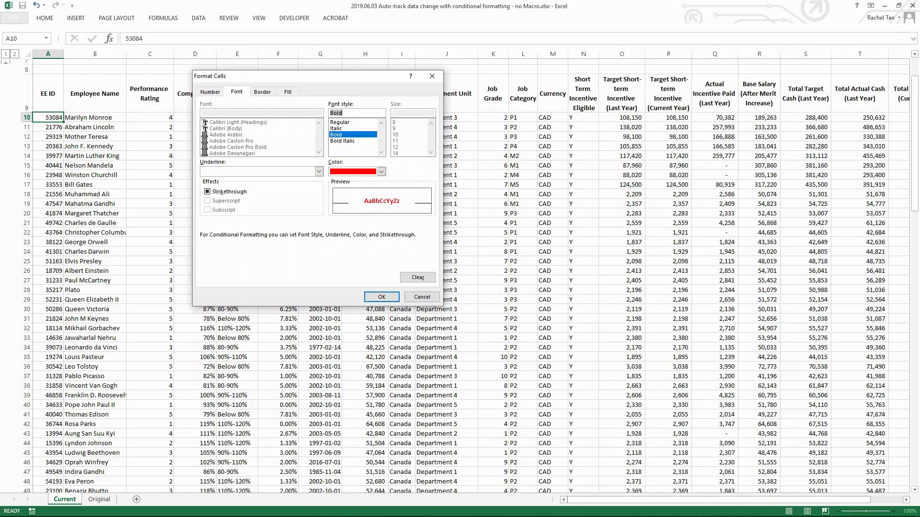
{"action": "key", "text": "Return"}
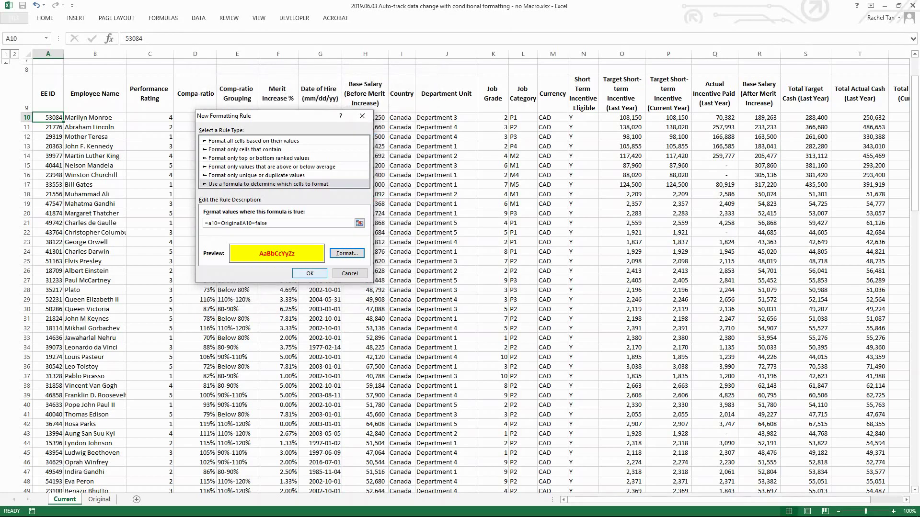
{"action": "key", "text": "Return"}
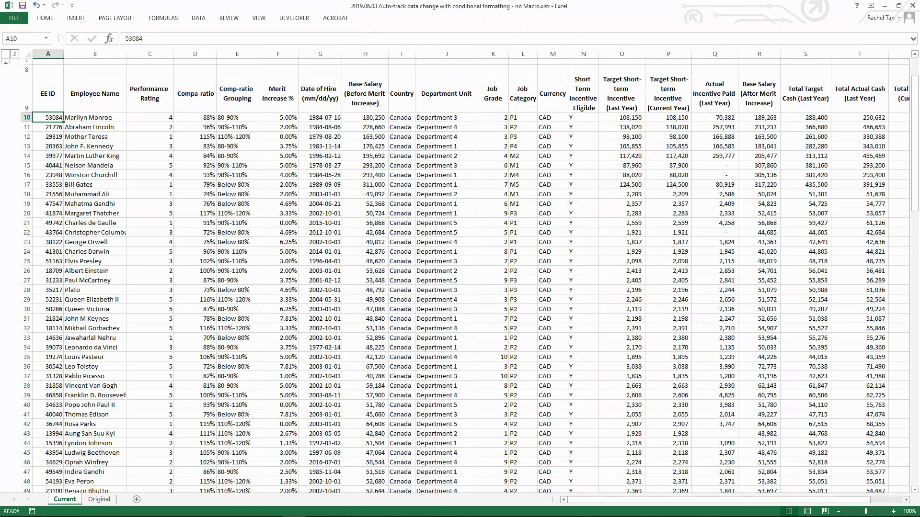
Try replacing the EE ID in A10 with 222 to test the rule, and undo the entry
{"action": "type", "text": "222"}
{"action": "key", "text": "Tab"}
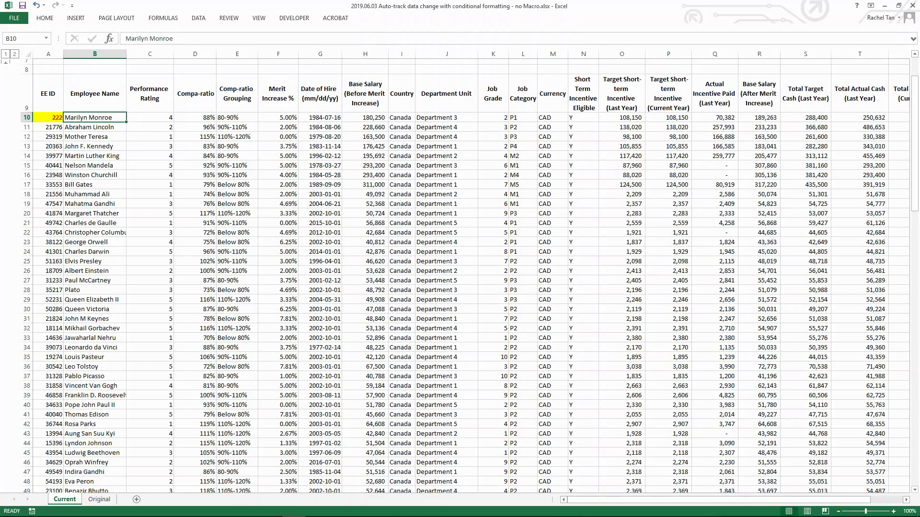
{"action": "left_click", "coordinate": [48, 117]}
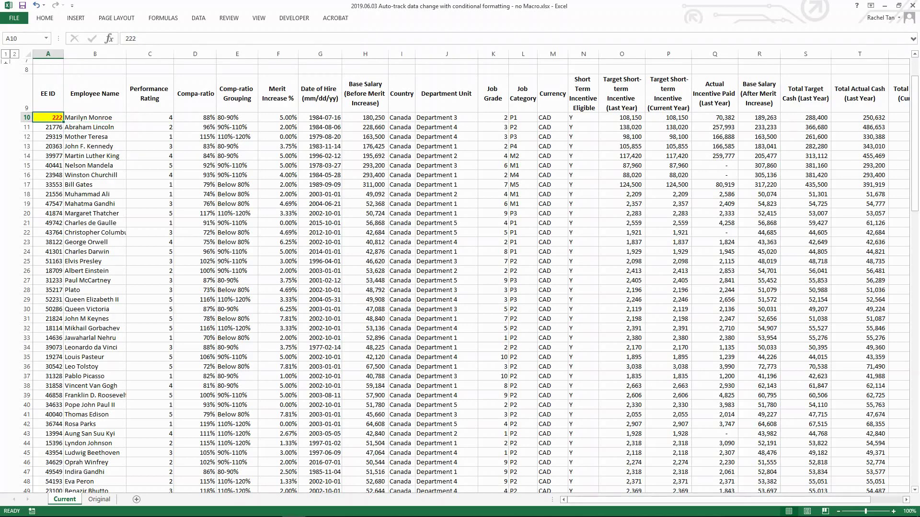
{"action": "key", "text": "ctrl+z"}
Copy the formatting of A10 onto the whole employee data range A10:T109 with Format Painter
{"action": "left_click", "coordinate": [45, 18]}
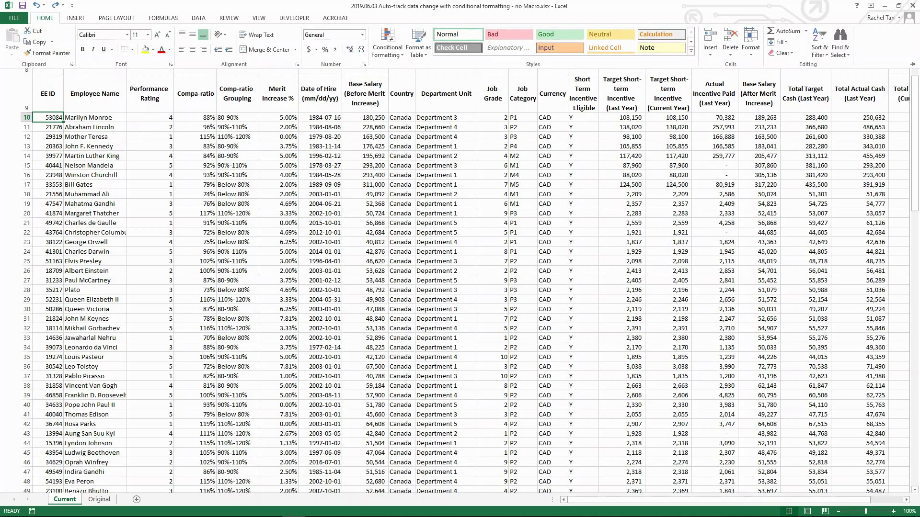
{"action": "left_click", "coordinate": [51, 53]}
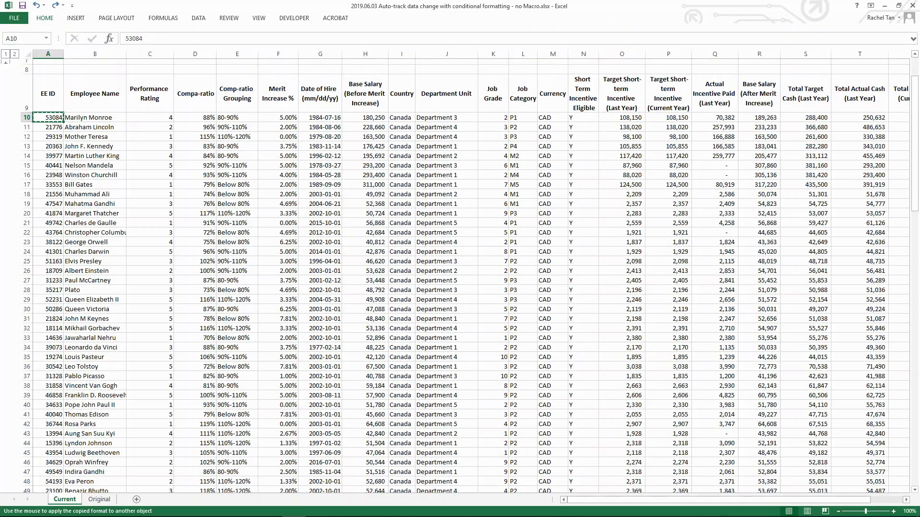
{"action": "mouse_move", "coordinate": [47, 118]}
{"action": "left_mouse_down"}
{"action": "mouse_move", "coordinate": [815, 254]}
{"action": "mouse_move", "coordinate": [887, 481]}
{"action": "left_mouse_up"}
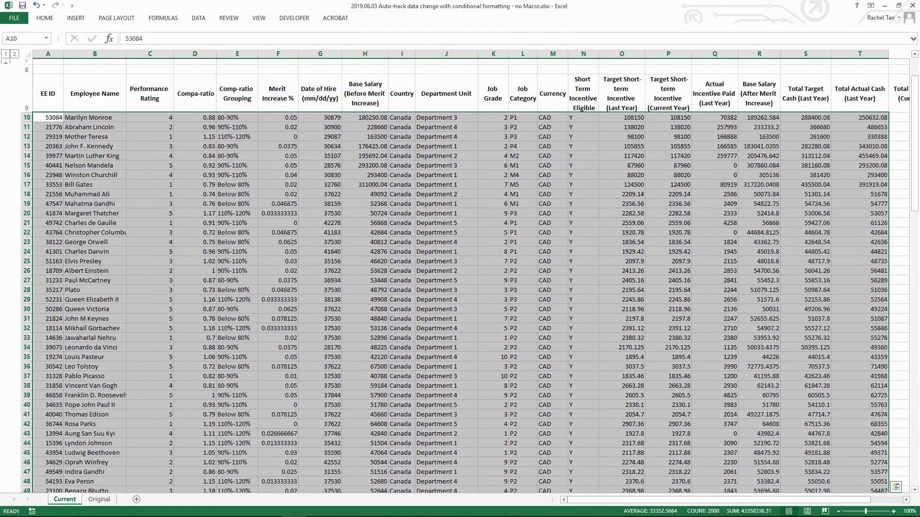
{"action": "left_click", "coordinate": [94, 136]}
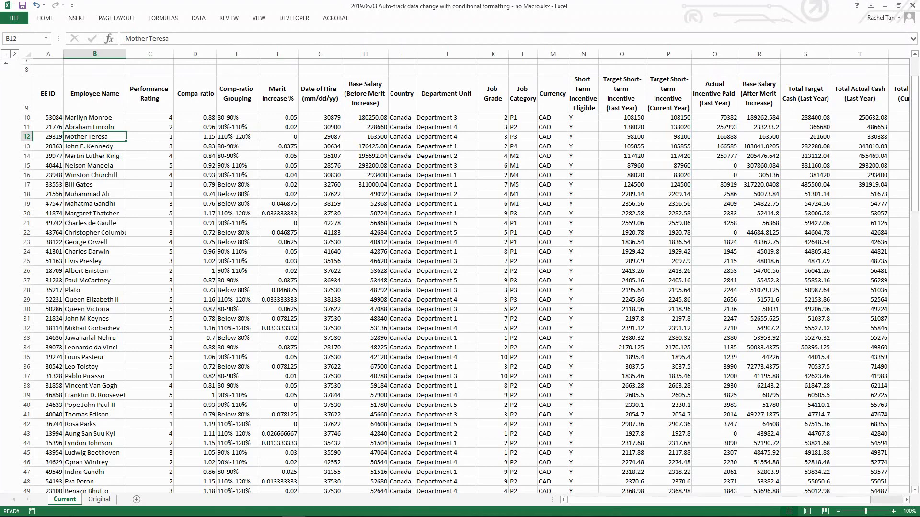
Format the Merit Increase % values in F10:F109 as percentages with two decimals
{"action": "left_click", "coordinate": [237, 118]}
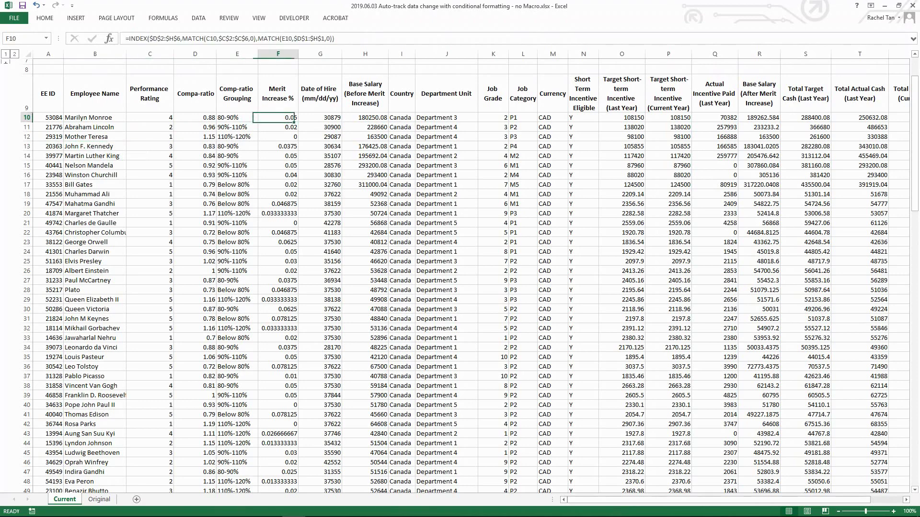
{"action": "left_click", "coordinate": [278, 117]}
{"action": "key", "text": "ctrl+shift+Down"}
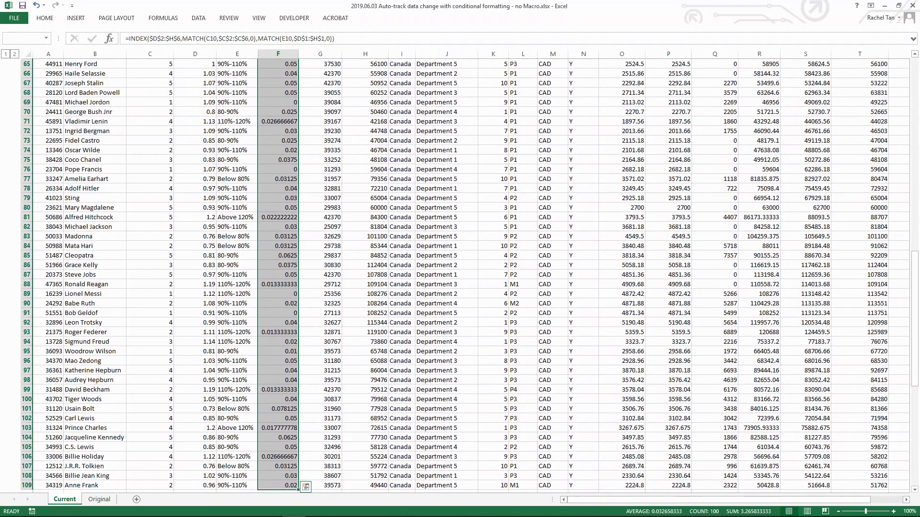
{"action": "key", "text": "alt+h"}
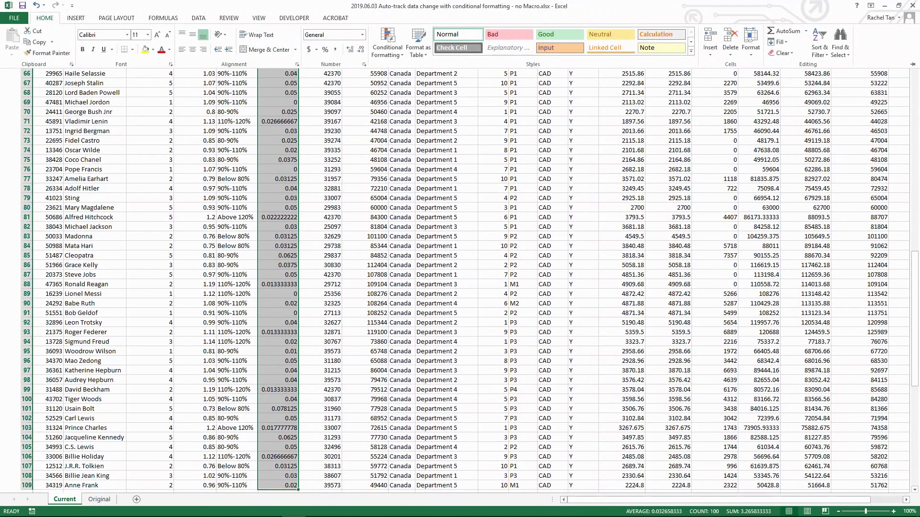
{"action": "left_click", "coordinate": [325, 49]}
{"action": "left_click", "coordinate": [350, 49]}
{"action": "left_click", "coordinate": [350, 50]}
Format the Date of Hire values in G10:G109 as short dates
{"action": "key", "text": "Right"}
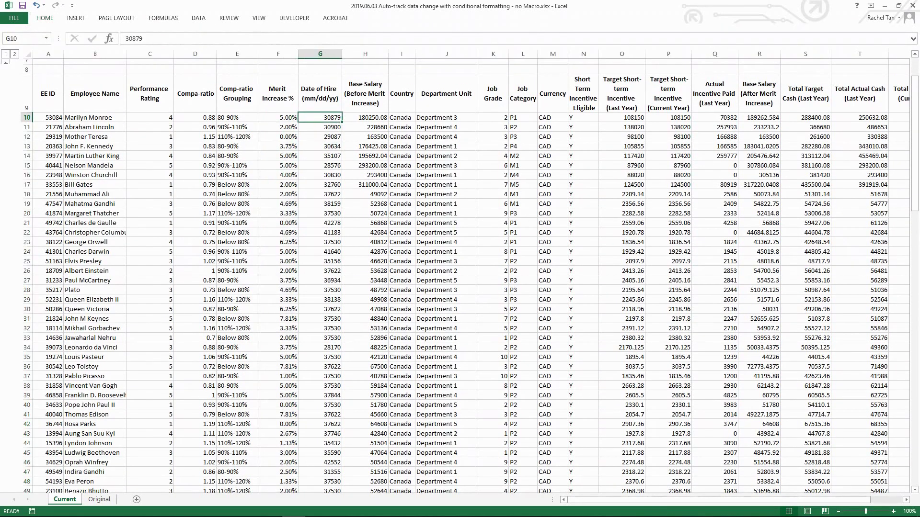
{"action": "key", "text": "ctrl+shift+Down"}
{"action": "key", "text": "alt+h"}
{"action": "key", "text": "n"}
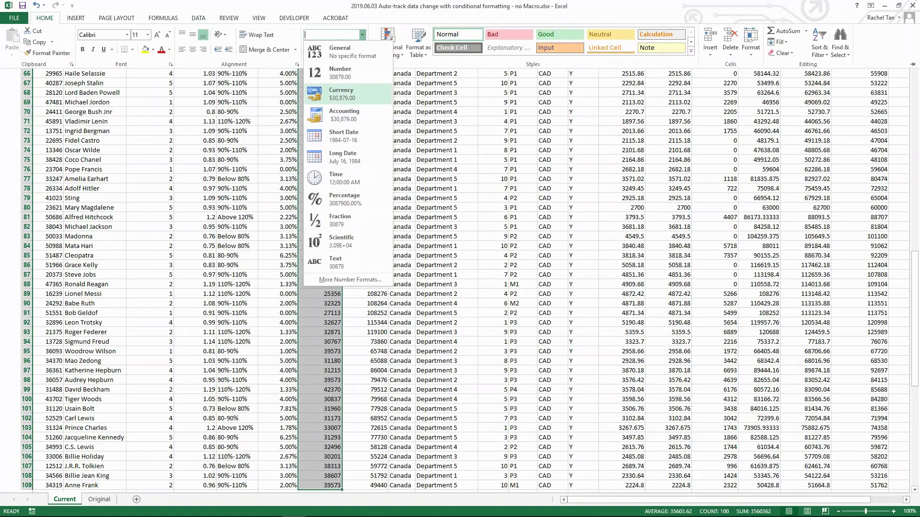
{"action": "key", "text": "Return"}
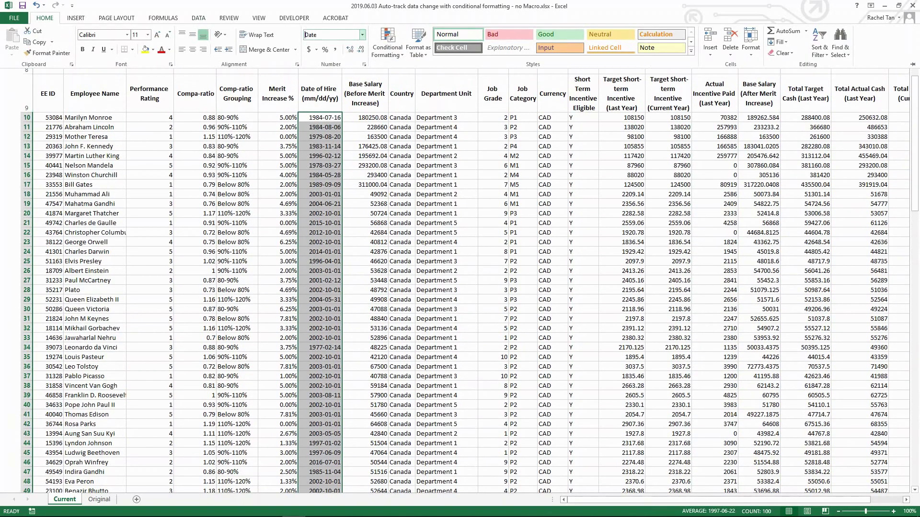
{"action": "key", "text": "Right"}
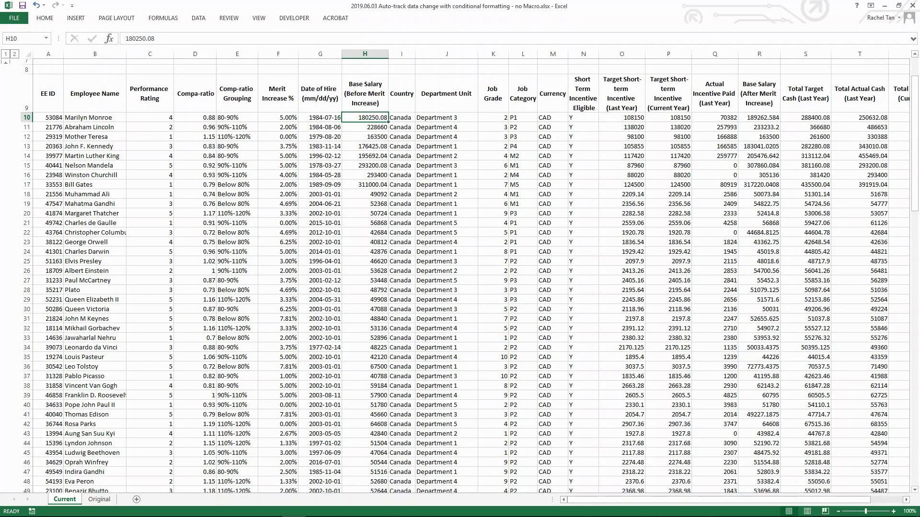
Format the Compa-ratio values in D10:D109 as percentages with no decimals
{"action": "left_click", "coordinate": [194, 223]}
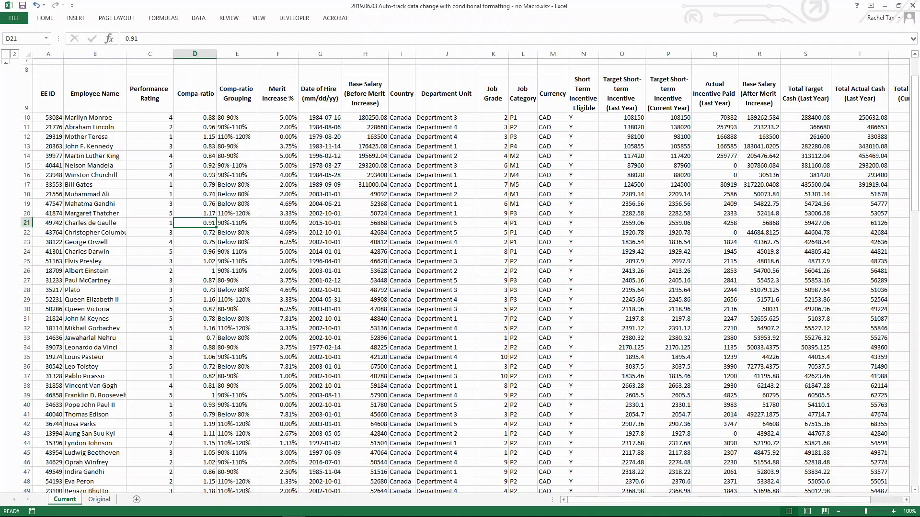
{"action": "key", "text": "Up"}
{"action": "key", "text": "Up"}
{"action": "key", "text": "Up"}
{"action": "key", "text": "Up"}
{"action": "key", "text": "Up"}
{"action": "key", "text": "Up"}
{"action": "key", "text": "Up"}
{"action": "key", "text": "Up"}
{"action": "key", "text": "Up"}
{"action": "key", "text": "Up"}
{"action": "key", "text": "Up"}
{"action": "key", "text": "ctrl+shift+Down"}
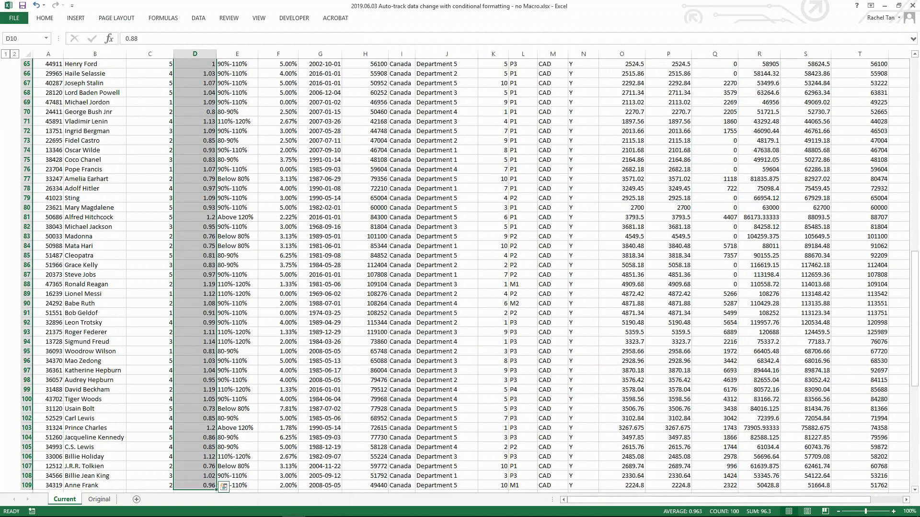
{"action": "key", "text": "alt"}
{"action": "key", "text": "h"}
{"action": "key", "text": "n"}
{"action": "key", "text": "Down"}
{"action": "key", "text": "Up"}
{"action": "key", "text": "Up"}
{"action": "key", "text": "Up"}
{"action": "key", "text": "Down"}
{"action": "key", "text": "Down"}
{"action": "key", "text": "Down"}
{"action": "key", "text": "Down"}
{"action": "key", "text": "Down"}
{"action": "key", "text": "Down"}
{"action": "key", "text": "Down"}
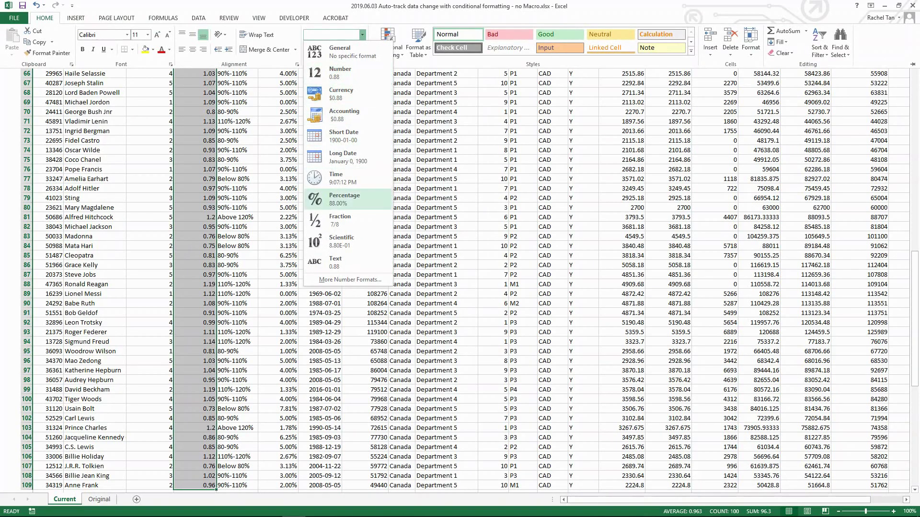
{"action": "key", "text": "Up"}
{"action": "key", "text": "Return"}
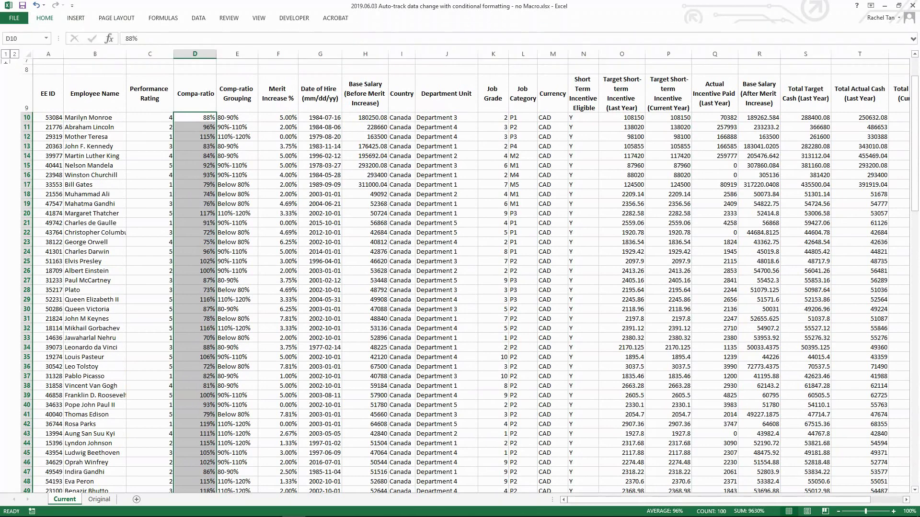
Change the performance rating in C13 to 5 to test the change highlighting
{"action": "left_click", "coordinate": [195, 165]}
{"action": "left_click", "coordinate": [149, 137]}
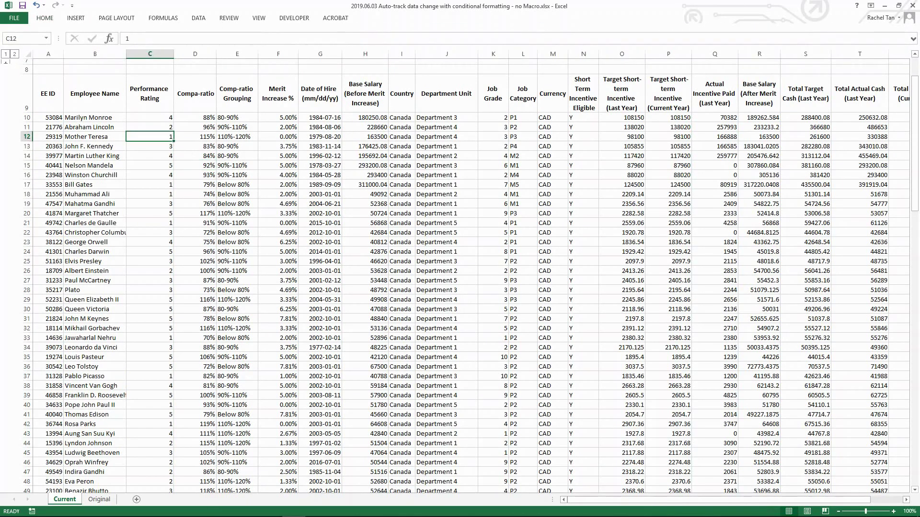
{"action": "left_click", "coordinate": [150, 146]}
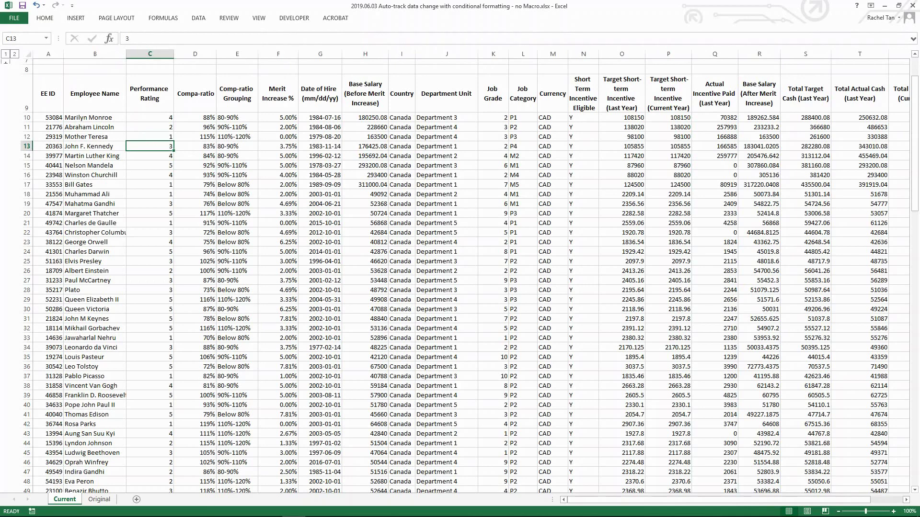
{"action": "type", "text": "5"}
{"action": "key", "text": "Tab"}
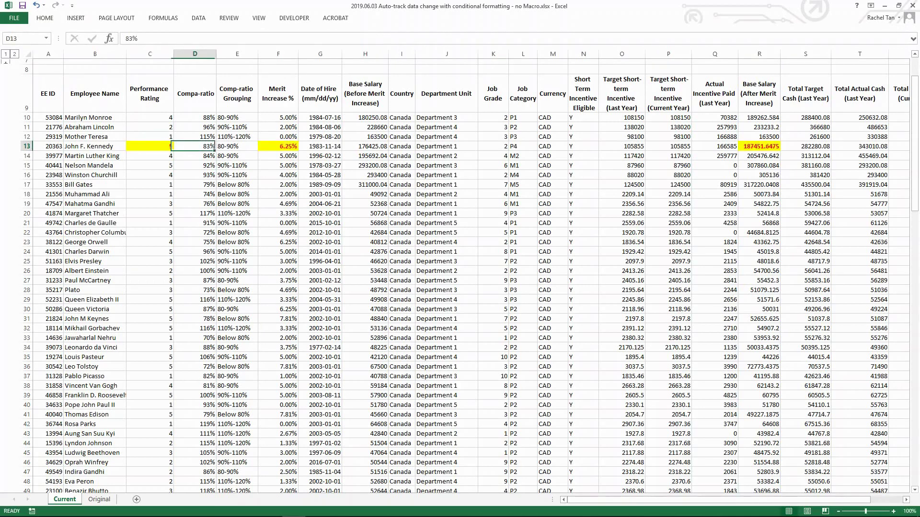
{"action": "key", "text": "Left"}
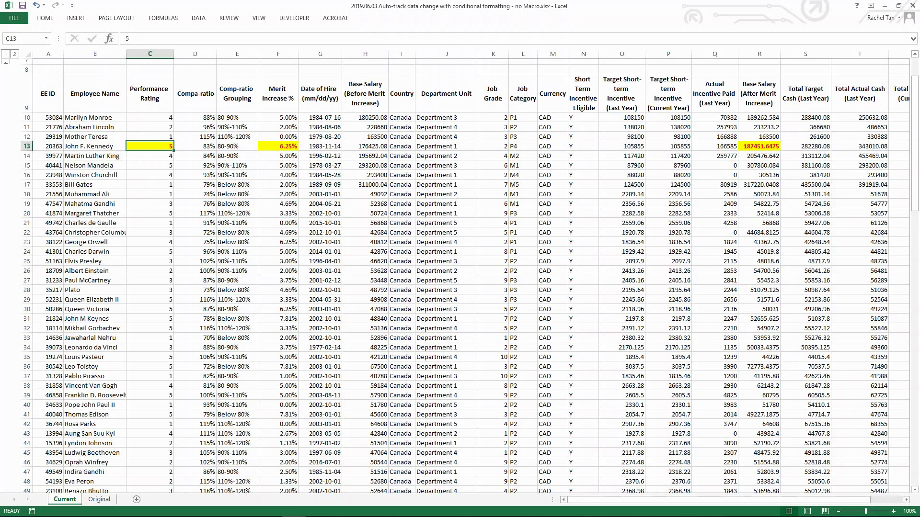
Try replacing the employee name in B19 with d, and undo the entry
{"action": "left_click", "coordinate": [195, 204]}
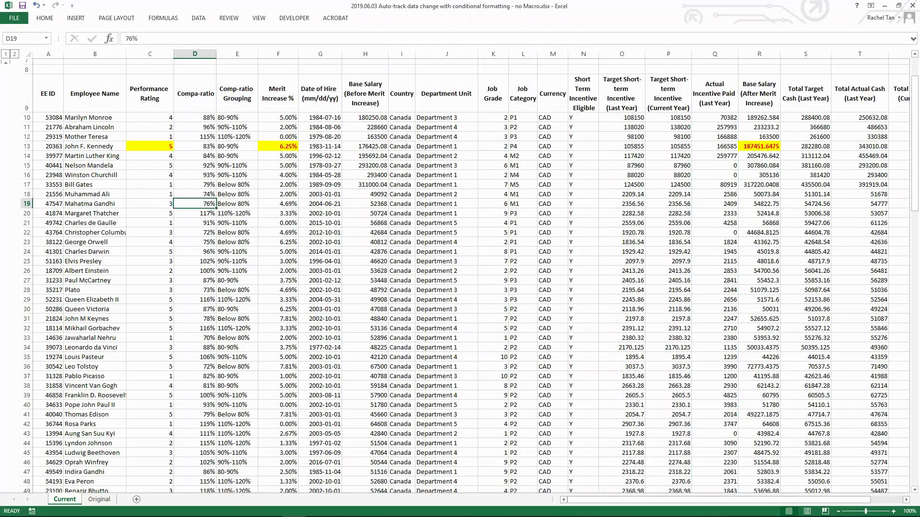
{"action": "left_click", "coordinate": [95, 204]}
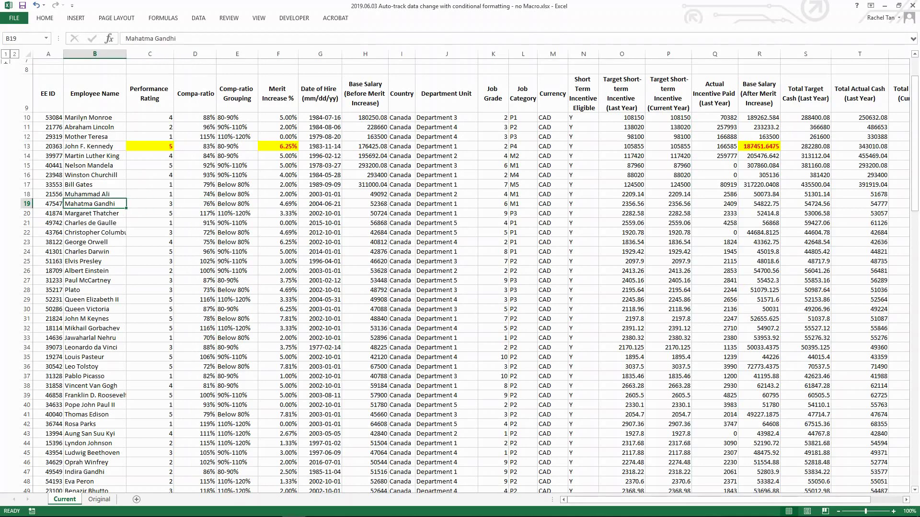
{"action": "type", "text": "d"}
{"action": "key", "text": "Tab"}
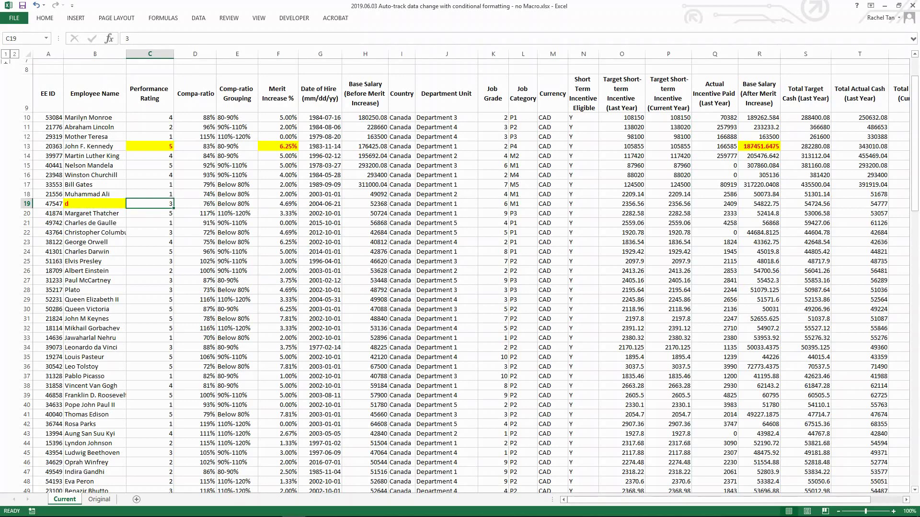
{"action": "left_click", "coordinate": [95, 204]}
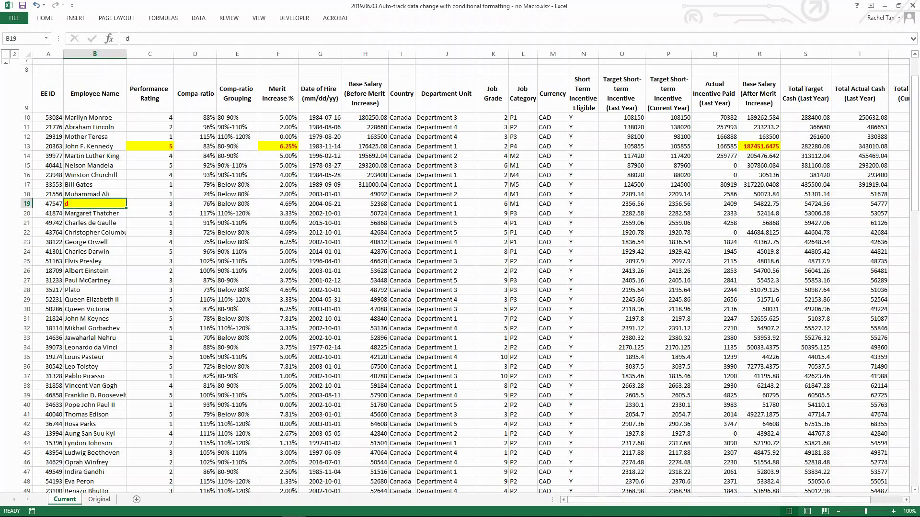
{"action": "key", "text": "ctrl+z"}
{"action": "left_click", "coordinate": [150, 213]}
{"action": "left_click", "coordinate": [237, 222]}
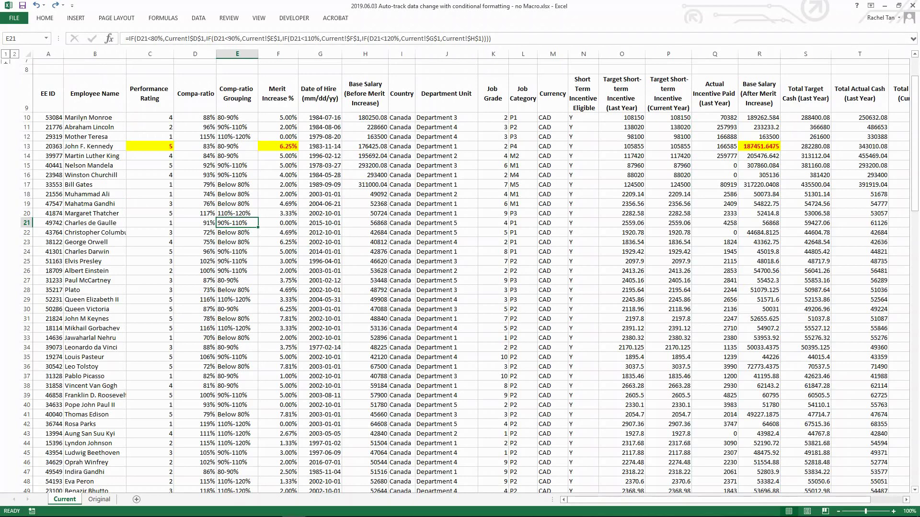
{"action": "left_click", "coordinate": [320, 223]}
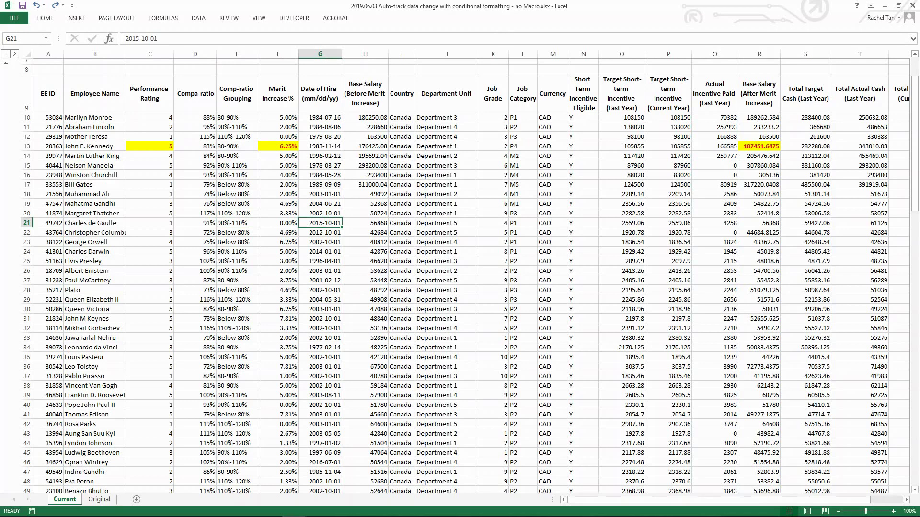
Change the date of hire in G21 to 2019-03-02 to test the change highlighting on dates
{"action": "type", "text": "2019"}
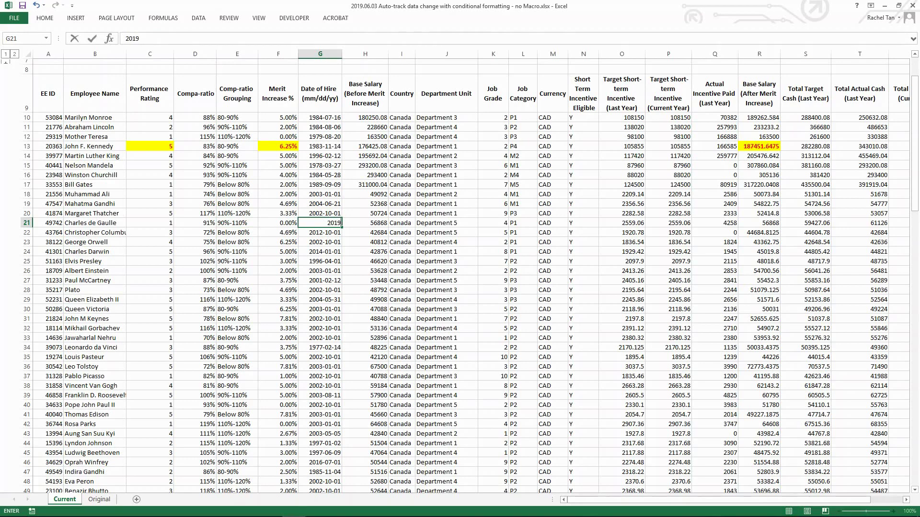
{"action": "type", "text": "-03-0"}
{"action": "type", "text": "2"}
{"action": "key", "text": "Tab"}
{"action": "left_click", "coordinate": [320, 223]}
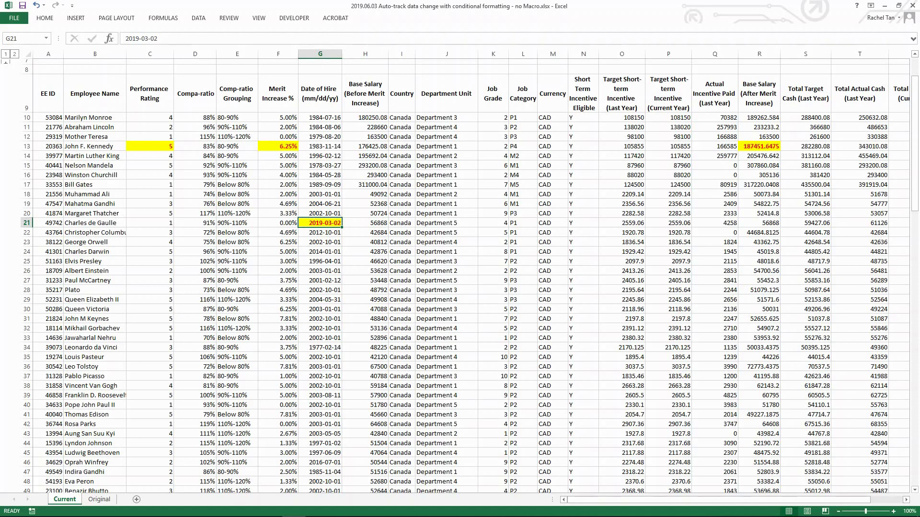
Replace the employee name in B26 with w to test the highlighting on names
{"action": "left_click", "coordinate": [94, 271]}
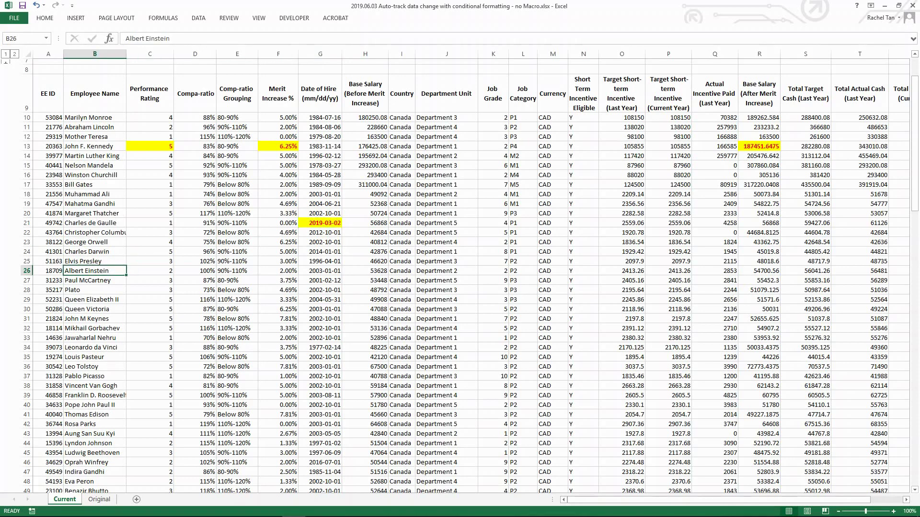
{"action": "type", "text": "w"}
{"action": "key", "text": "Tab"}
Replace the country in I34 with s and the department unit in J22 with d
{"action": "left_click", "coordinate": [237, 300]}
{"action": "left_click", "coordinate": [400, 348]}
{"action": "type", "text": "s"}
{"action": "left_click", "coordinate": [401, 271]}
{"action": "left_click", "coordinate": [446, 232]}
{"action": "type", "text": "d"}
{"action": "key", "text": "Tab"}
Try replacing the compa-ratio in D32 with the text s
{"action": "left_click", "coordinate": [195, 328]}
{"action": "type", "text": "s"}
{"action": "left_click", "coordinate": [149, 338]}
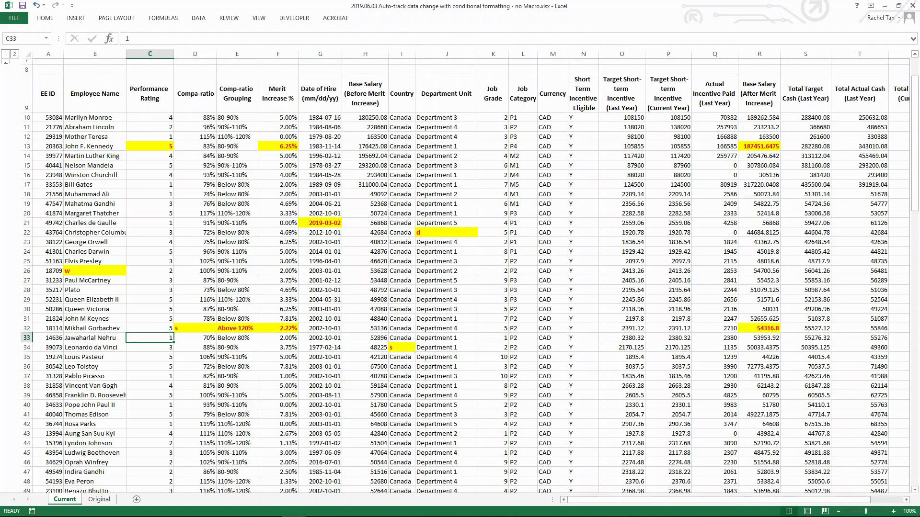
{"action": "left_click", "coordinate": [150, 386]}
Set the compa-ratio in D32 to 2% and the one in D37 to 200%
{"action": "left_click", "coordinate": [195, 328]}
{"action": "type", "text": "2"}
{"action": "key", "text": "Tab"}
{"action": "left_click", "coordinate": [195, 376]}
{"action": "type", "text": "s"}
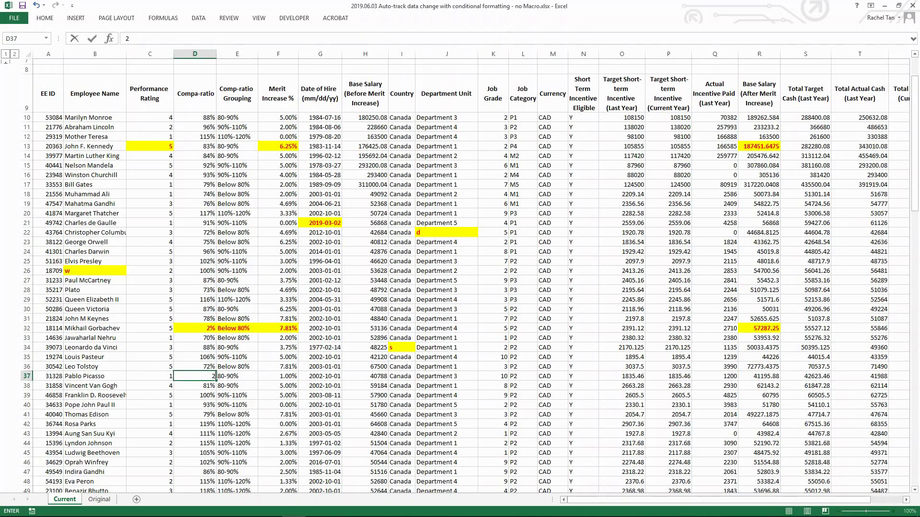
{"action": "key", "text": "Tab"}
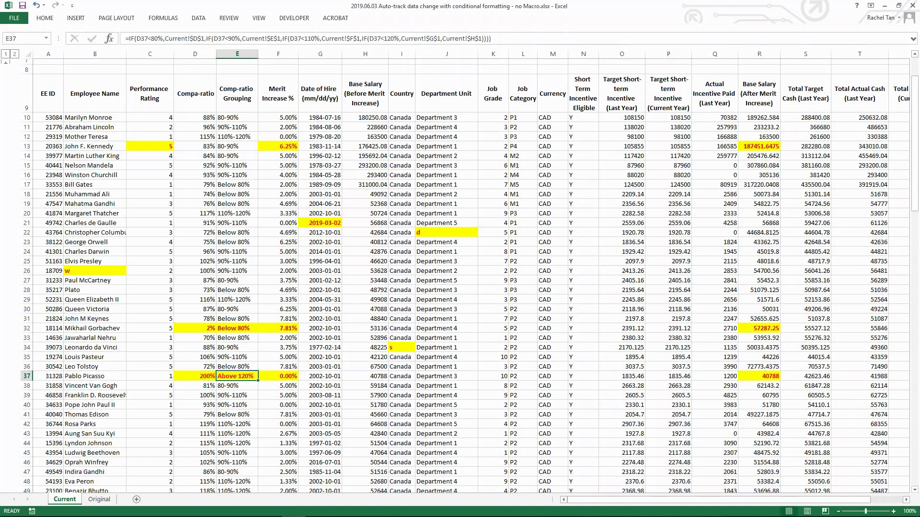